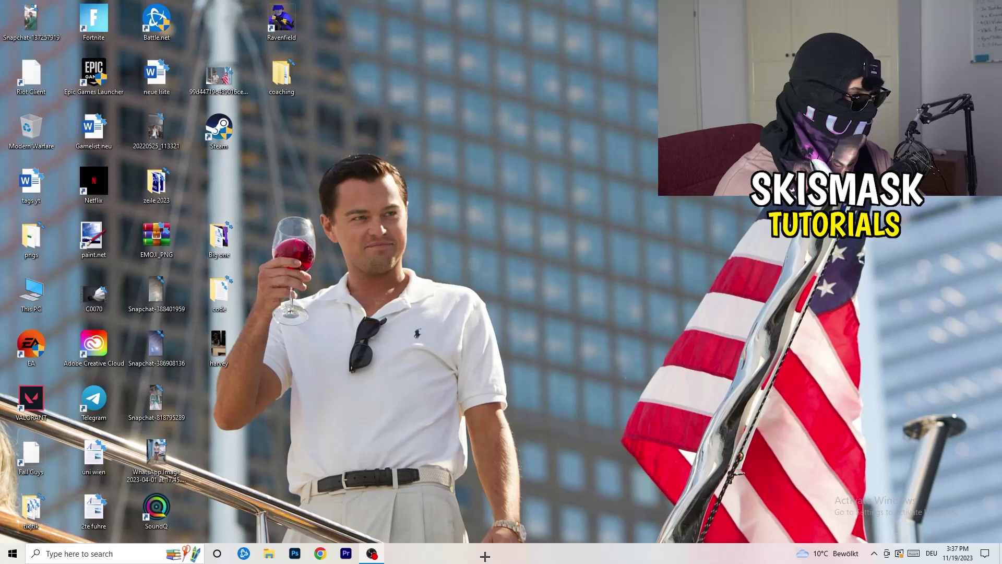
# - Launch Task Manager from the taskbar, try ending Antimalware Service Executable, and view the Startup tab
pyautogui.rightClick(492, 553)
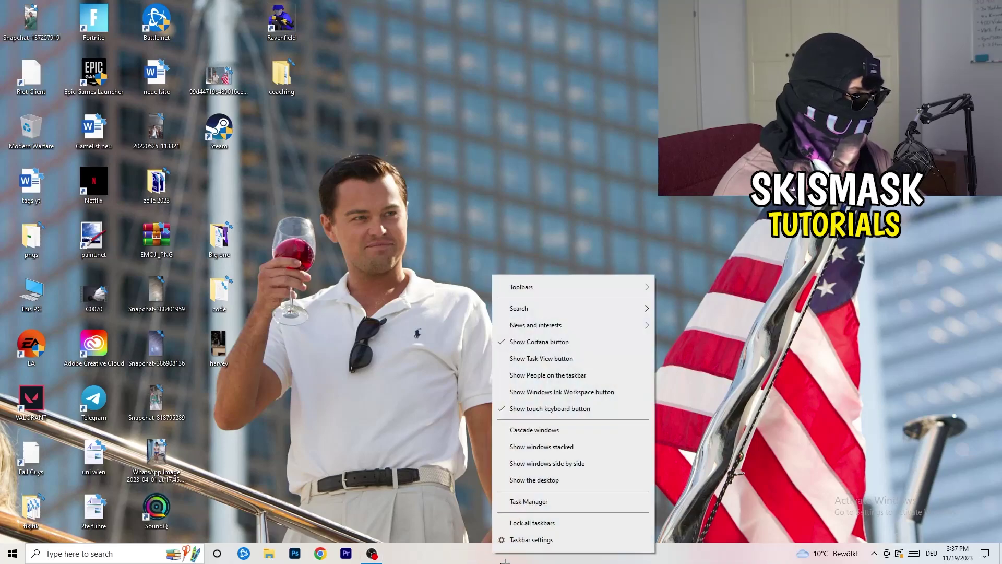
pyautogui.click(532, 502)
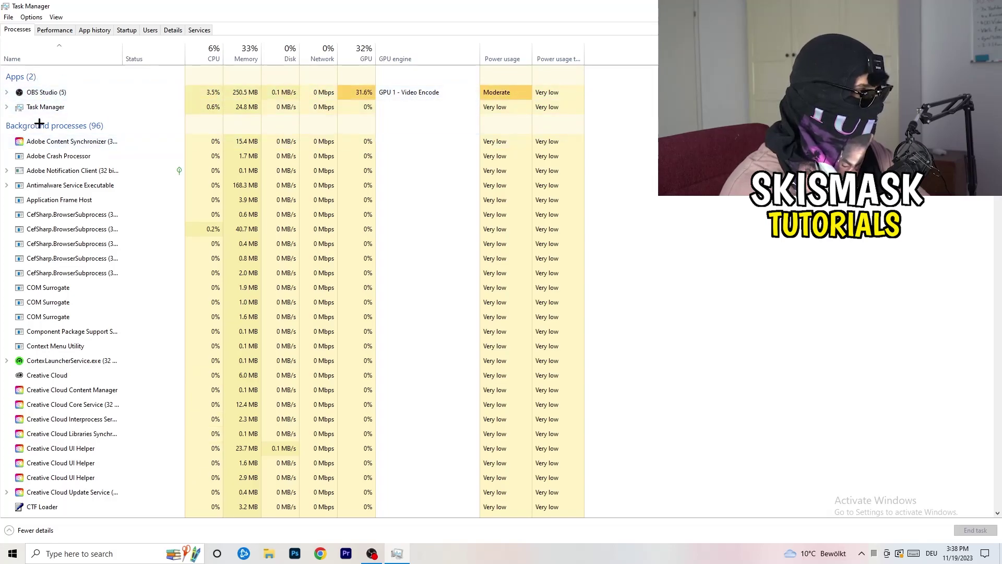
pyautogui.rightClick(235, 186)
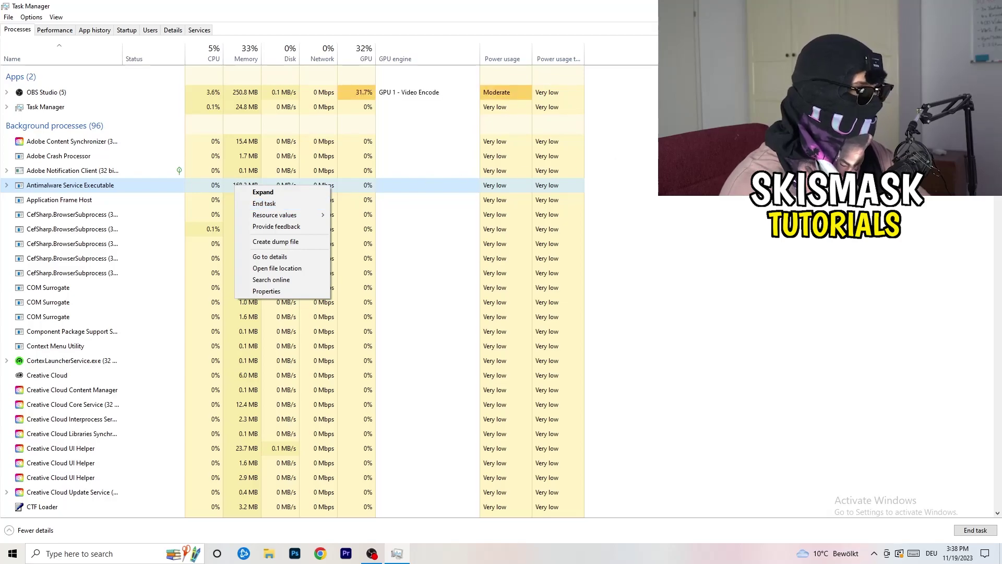
pyautogui.click(290, 203)
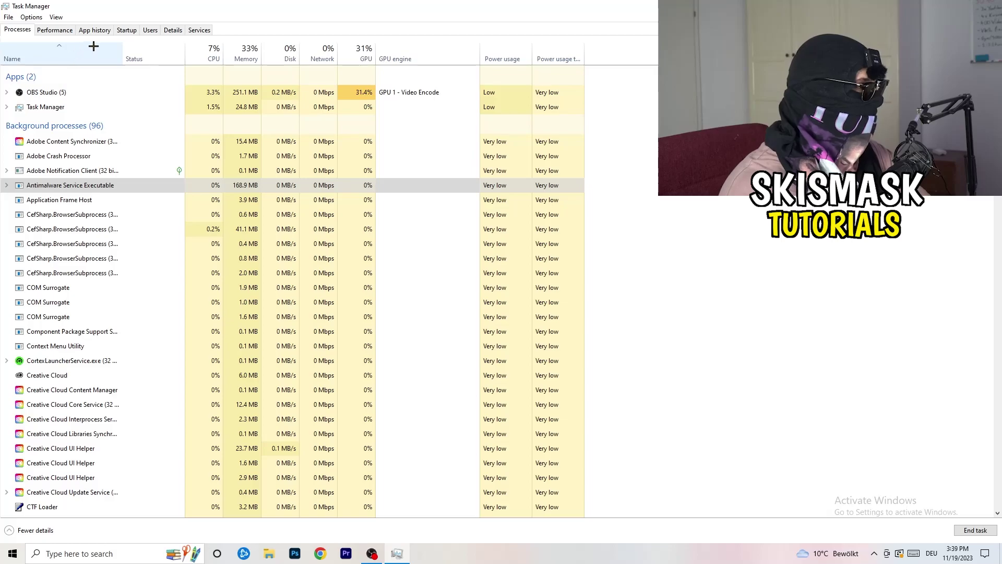
pyautogui.click(127, 30)
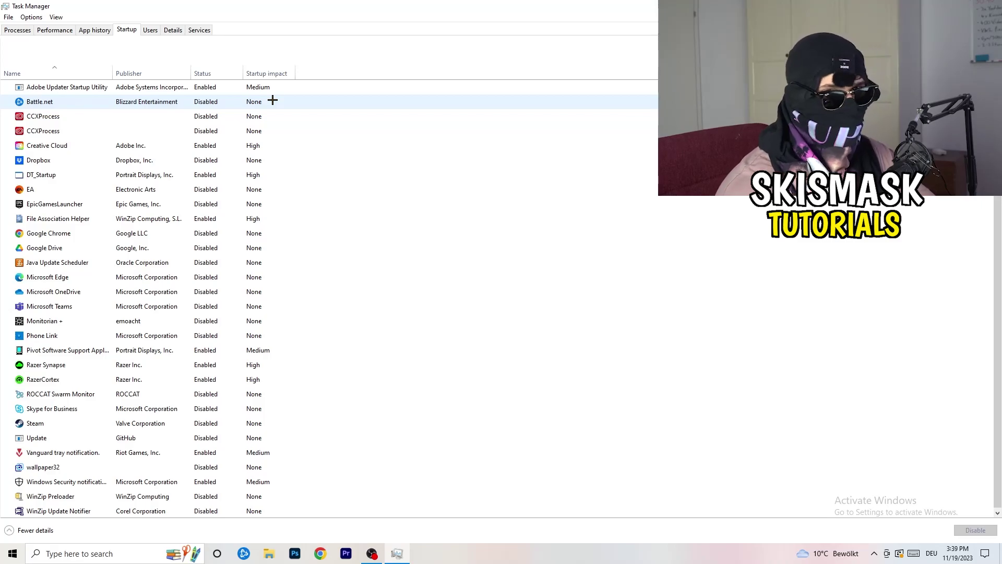
pyautogui.rightClick(209, 158)
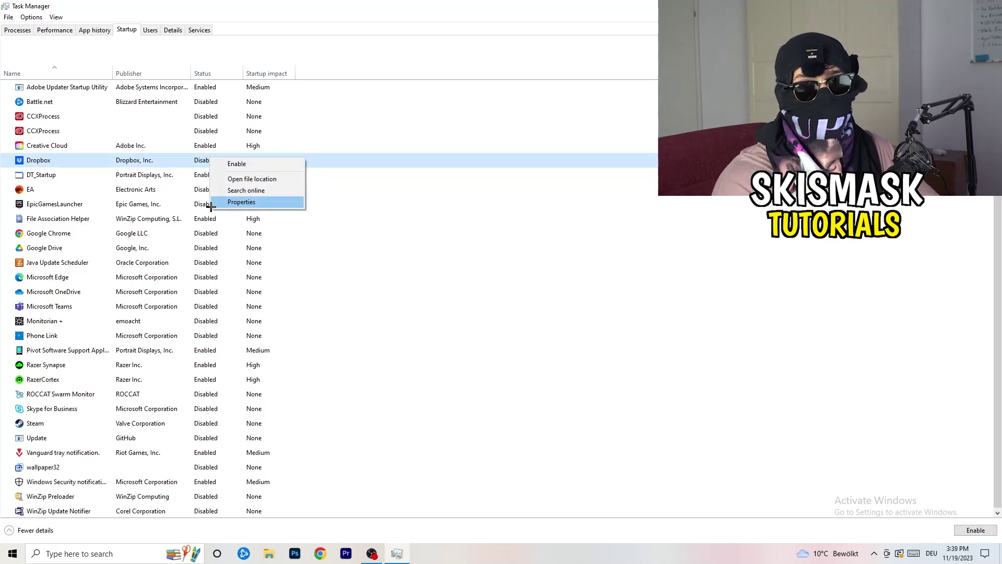
pyautogui.rightClick(101, 193)
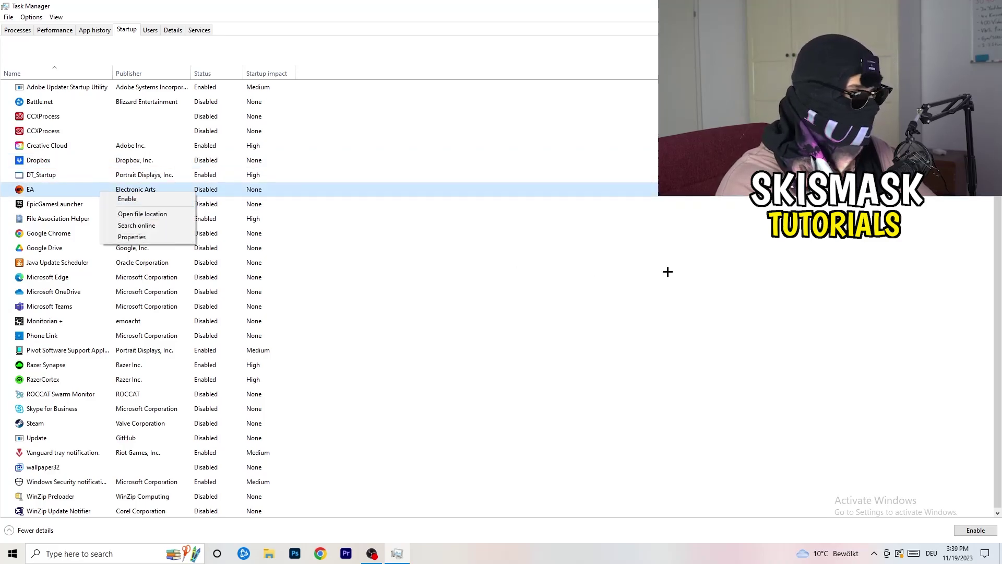
pyautogui.click(666, 276)
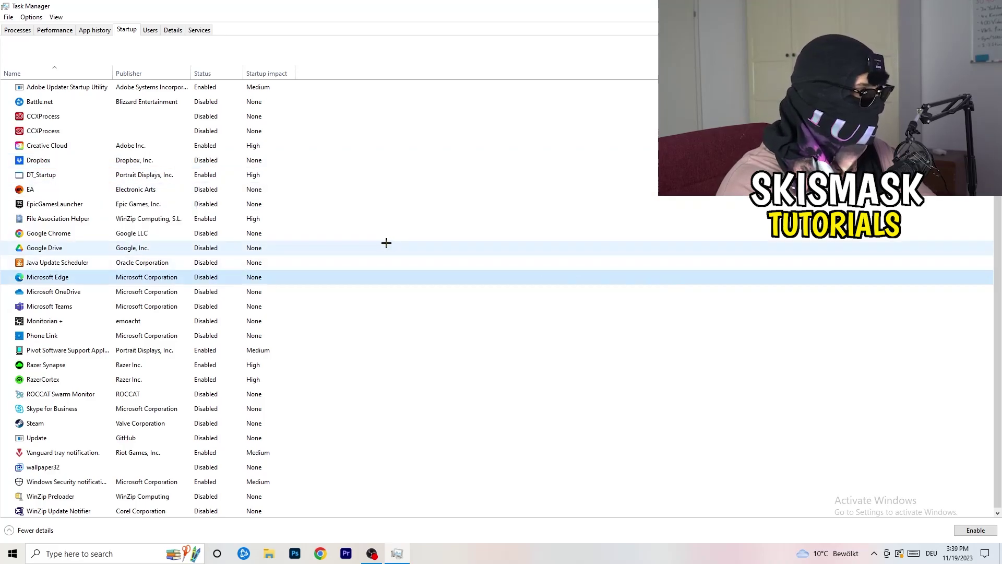
pyautogui.rightClick(206, 221)
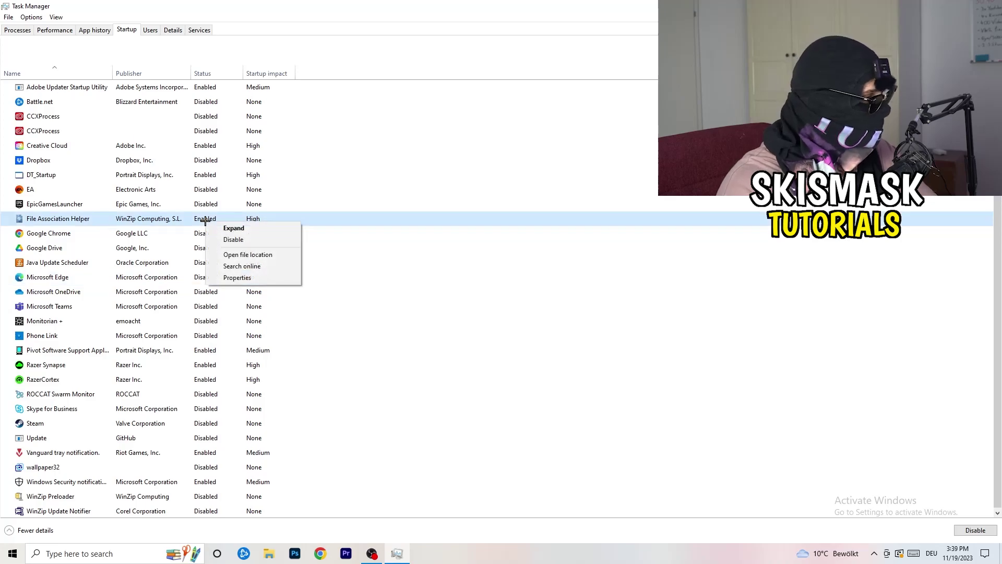
pyautogui.click(447, 261)
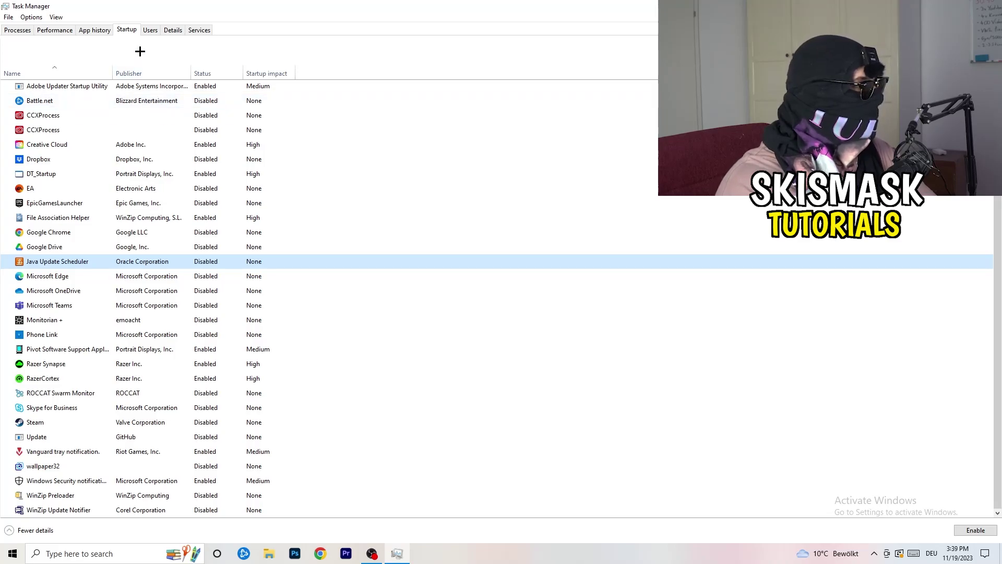
# - Review the Performance graphs and the Details list of running processes
pyautogui.click(55, 31)
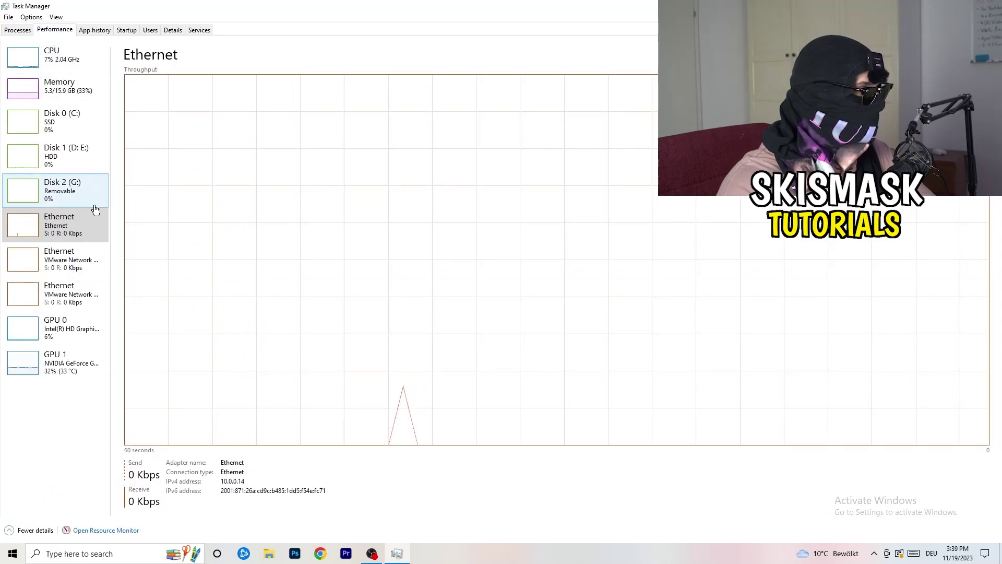
pyautogui.click(173, 30)
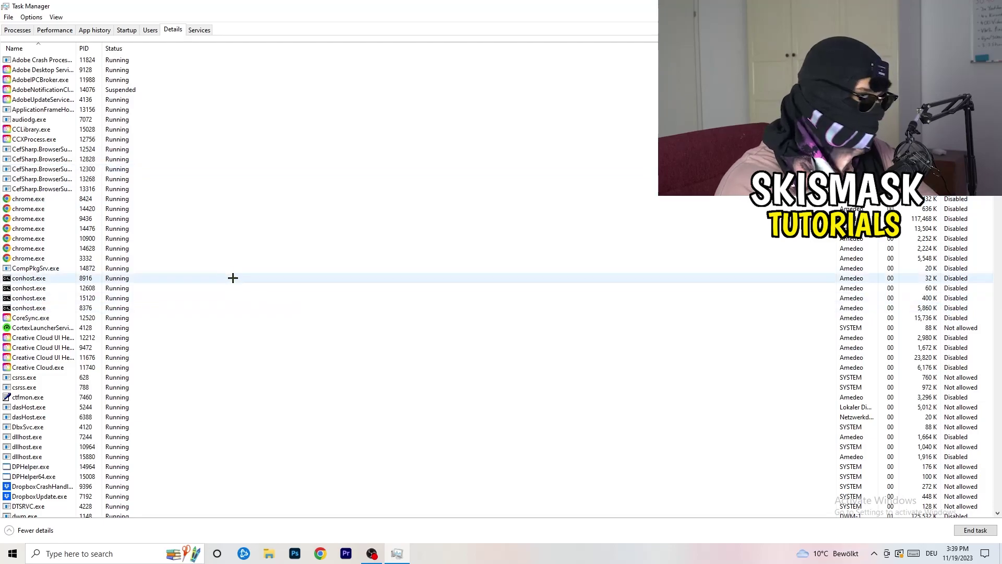
pyautogui.scroll(-6, 106, 268)
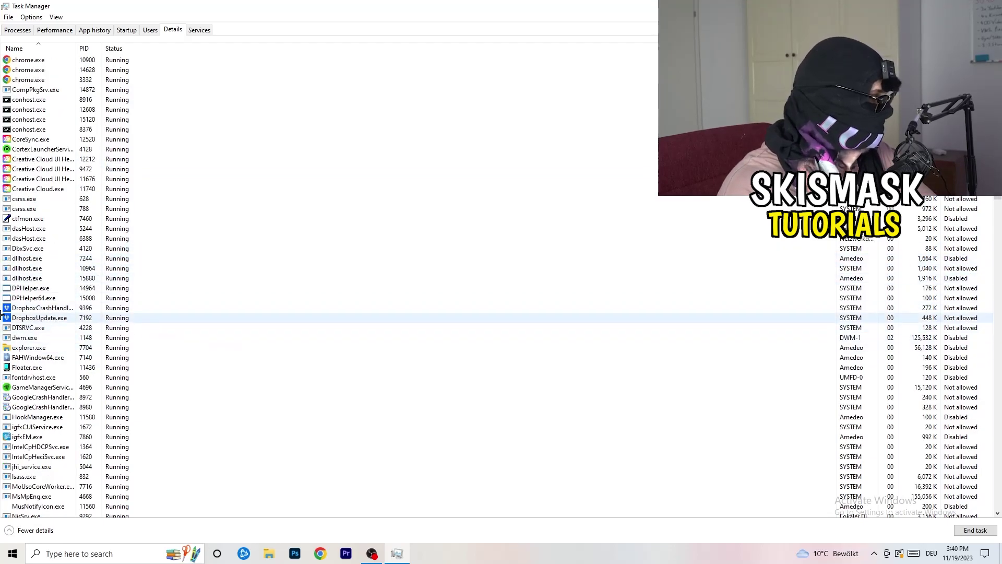
# - View Set priority for the Dropbox crash handler without changing it, then close Task Manager with Alt+F4
pyautogui.rightClick(41, 309)
pyautogui.rightClick(84, 307)
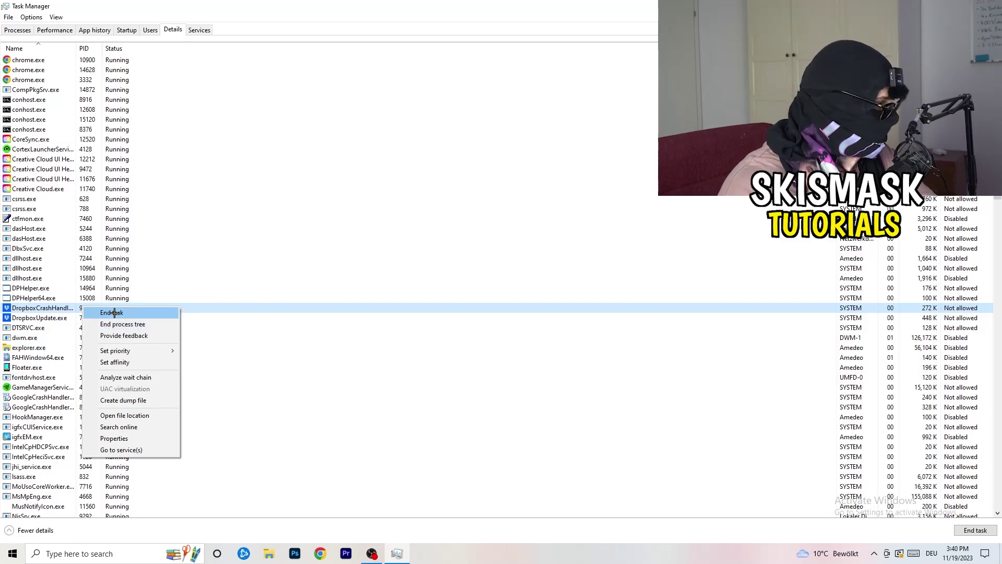
pyautogui.rightClick(75, 308)
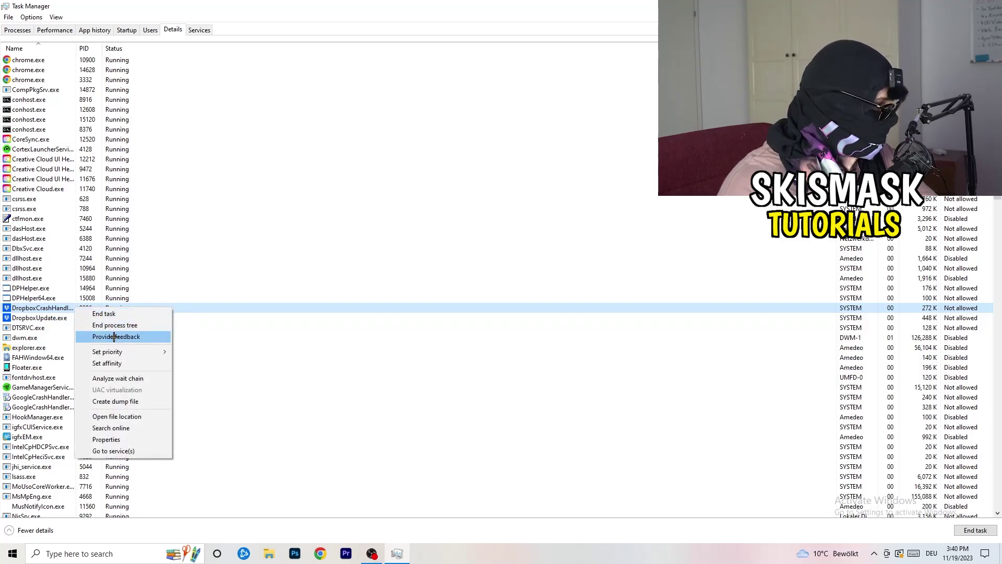
pyautogui.moveTo(123, 353)
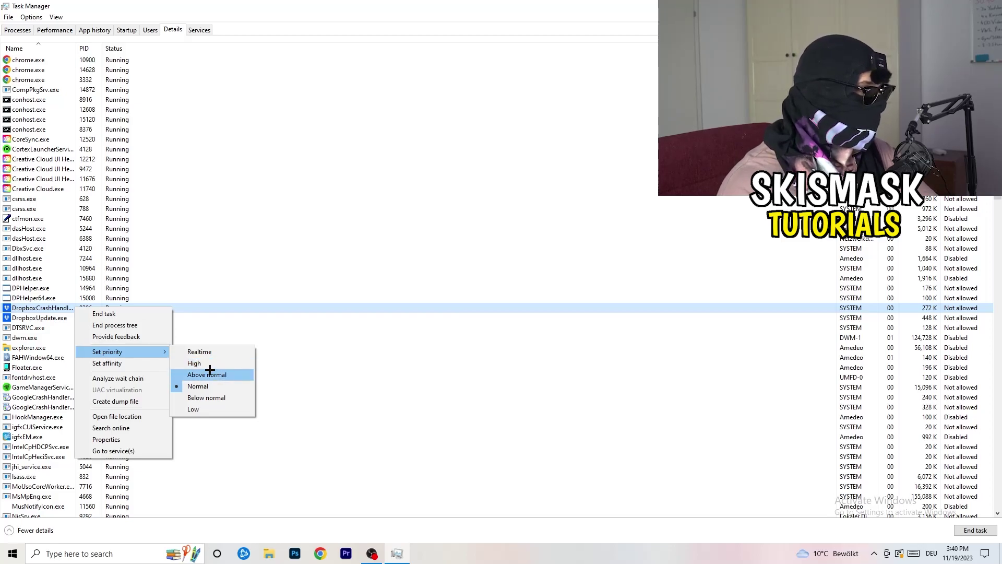
pyautogui.click(491, 8)
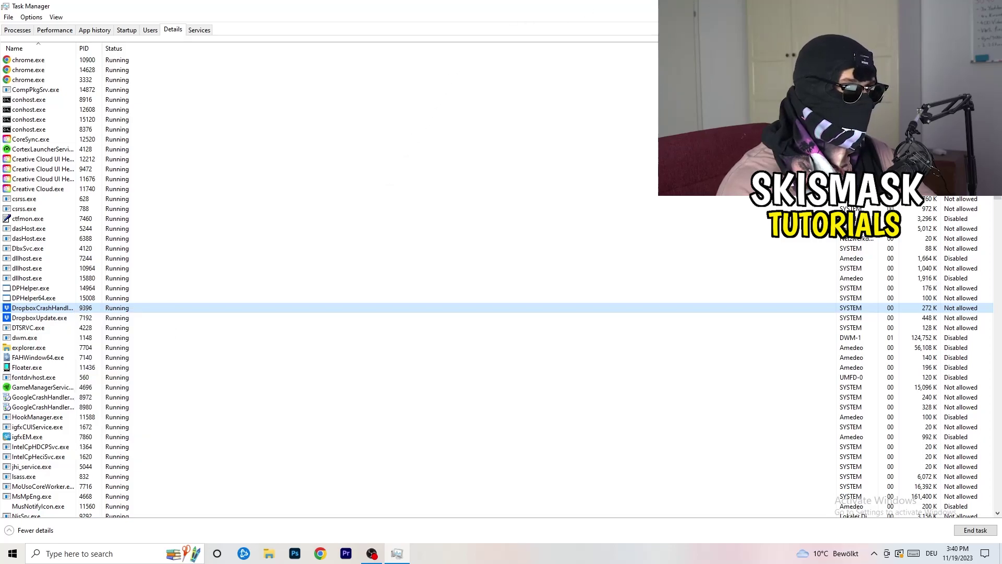
pyautogui.hotkey('alt', 'F4')
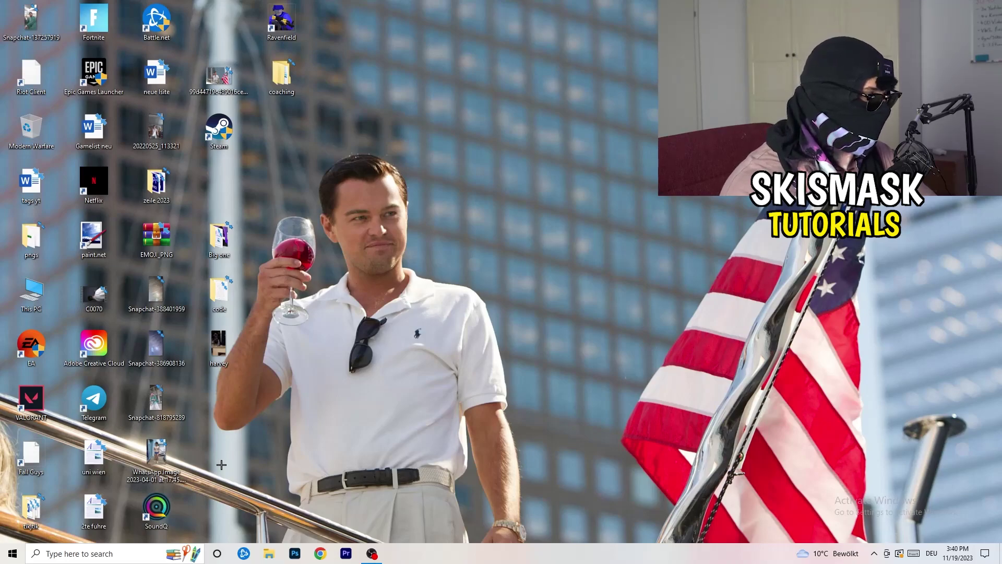
# - Search 'sett' to launch Windows Settings and go to System's Display page
pyautogui.press('super')
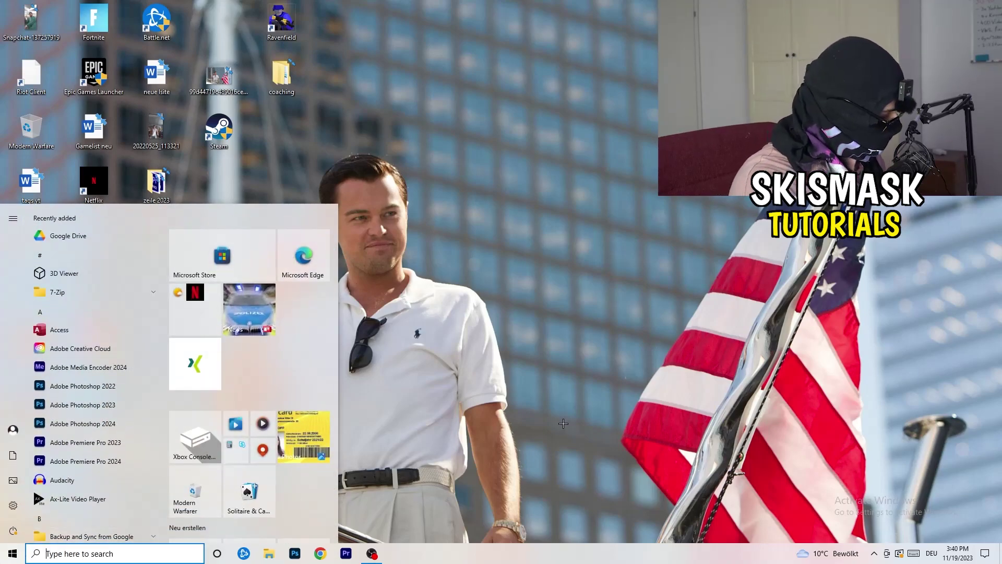
pyautogui.write('sett')
pyautogui.press('Return')
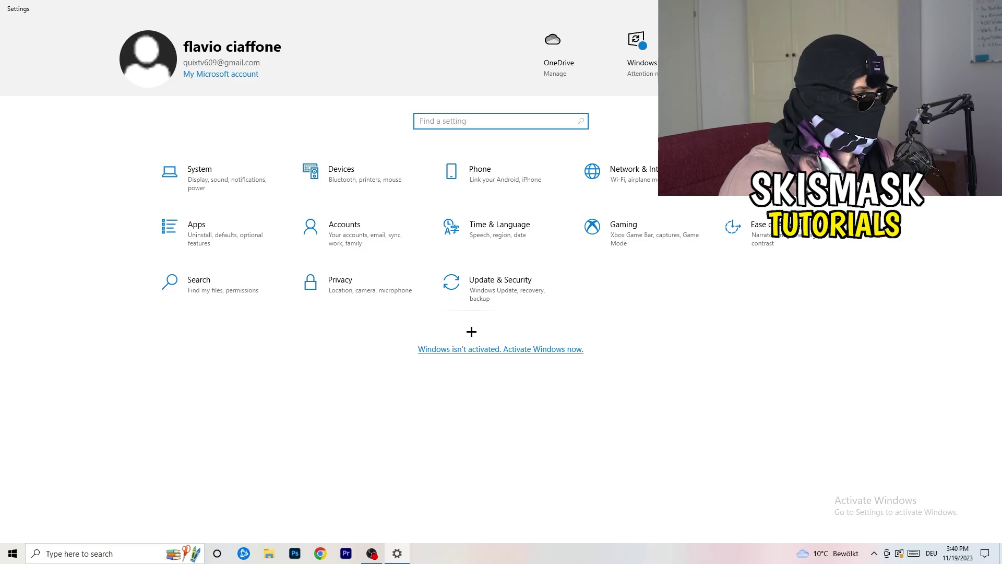
pyautogui.click(227, 186)
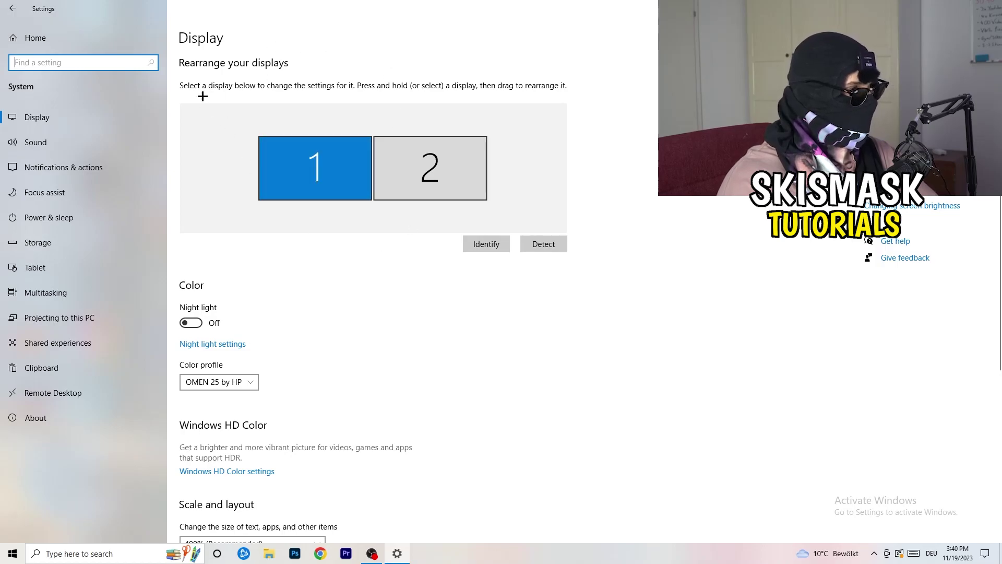
pyautogui.click(213, 35)
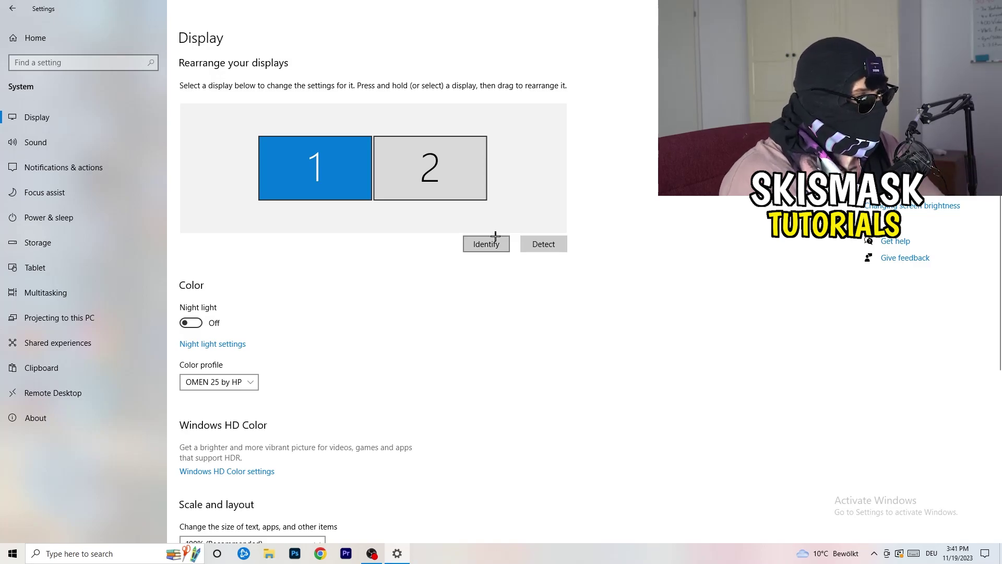
# - Check the display scaling options, keeping scaling at 100% (Recommended)
pyautogui.scroll(-2, 354, 287)
pyautogui.scroll(2, 353, 287)
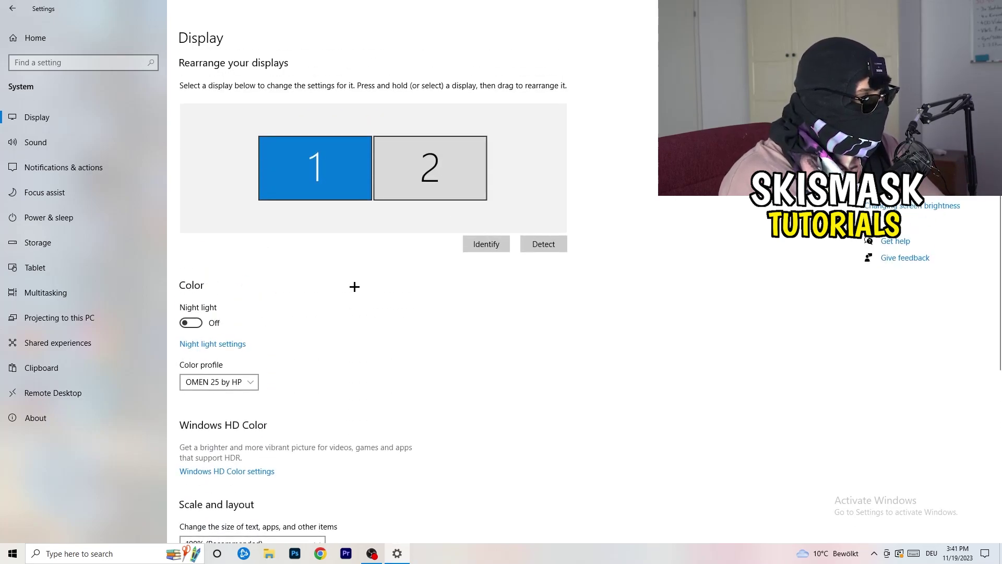
pyautogui.scroll(-5, 354, 286)
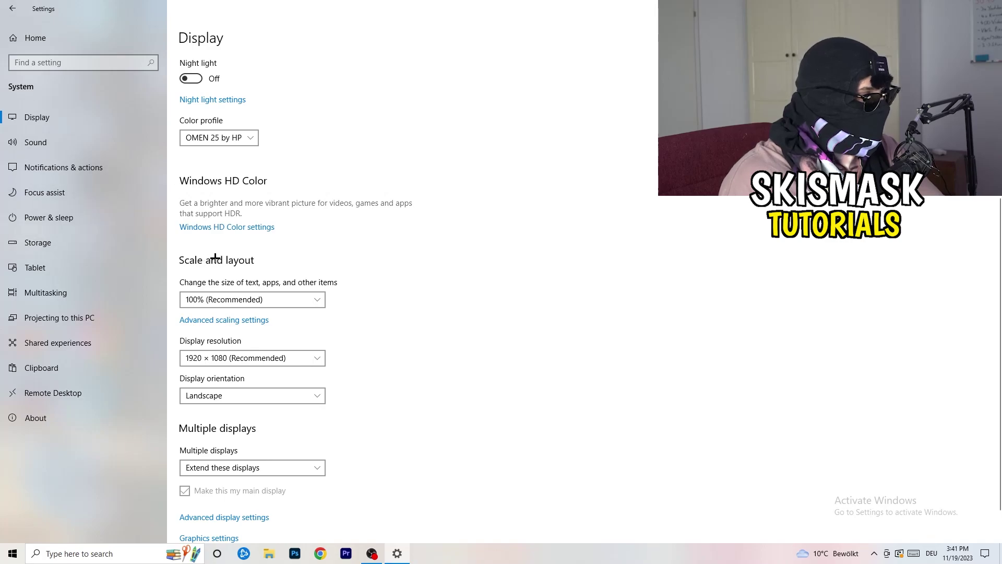
pyautogui.click(309, 299)
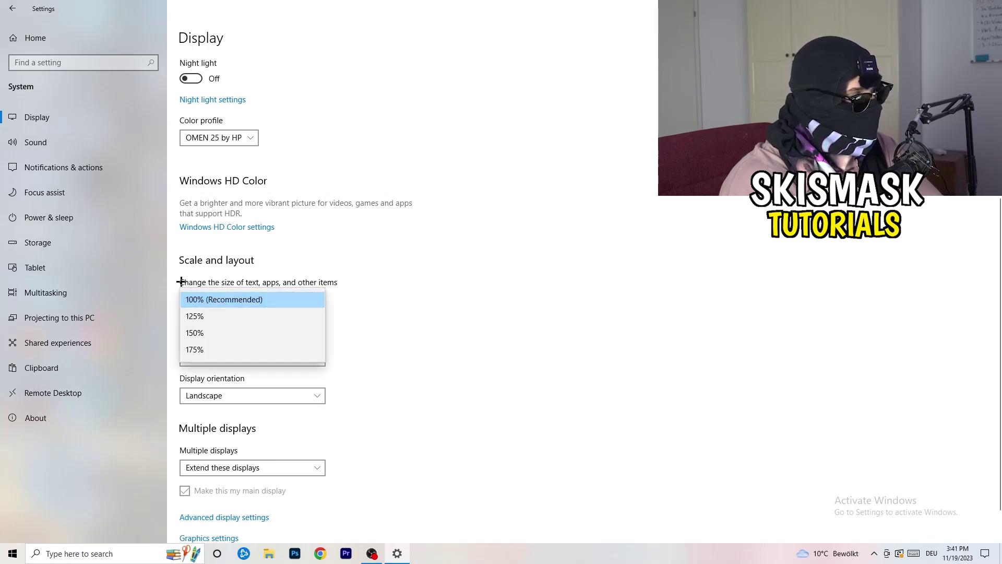
pyautogui.click(348, 281)
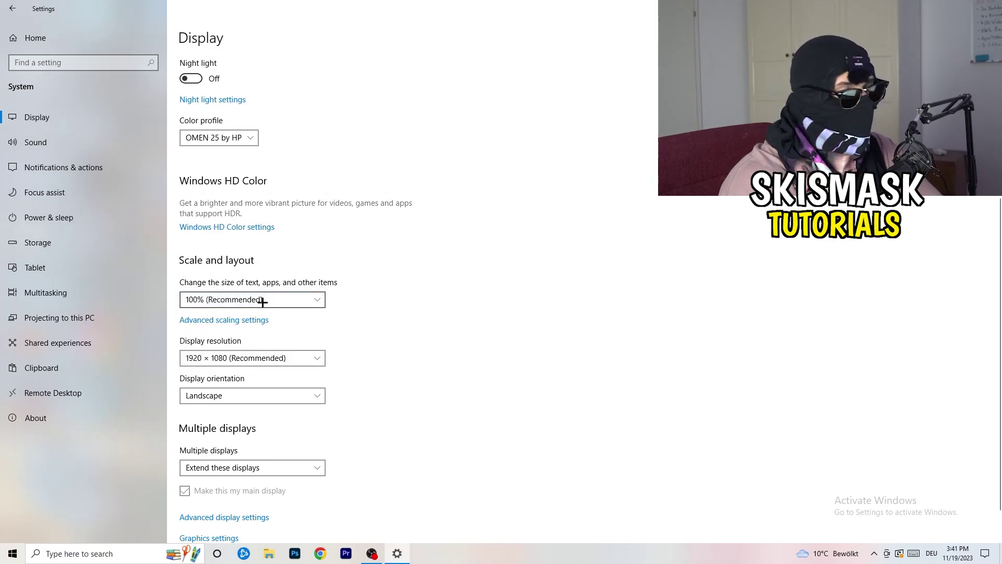
pyautogui.scroll(-1, 271, 309)
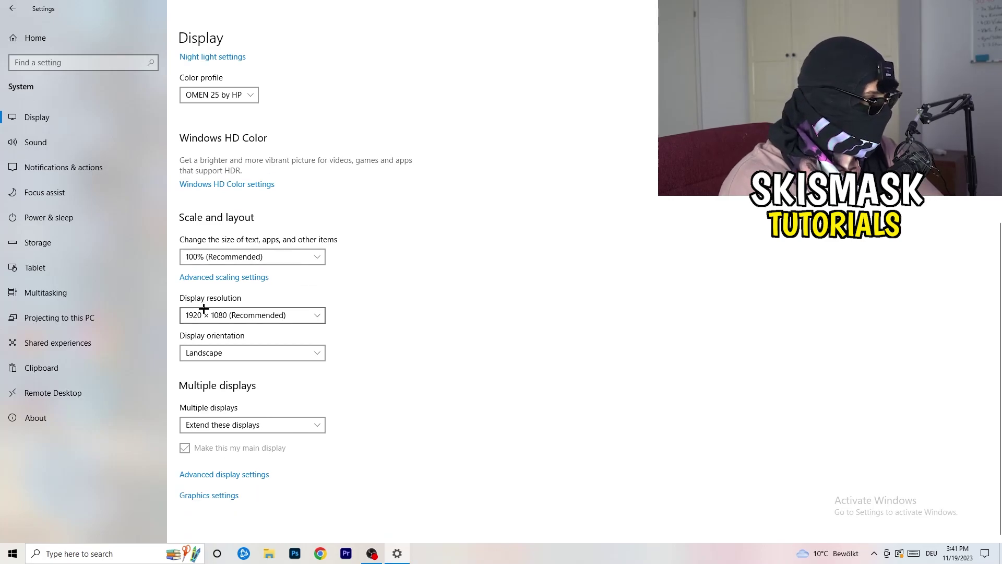
pyautogui.hotkey('alt', 'Down')
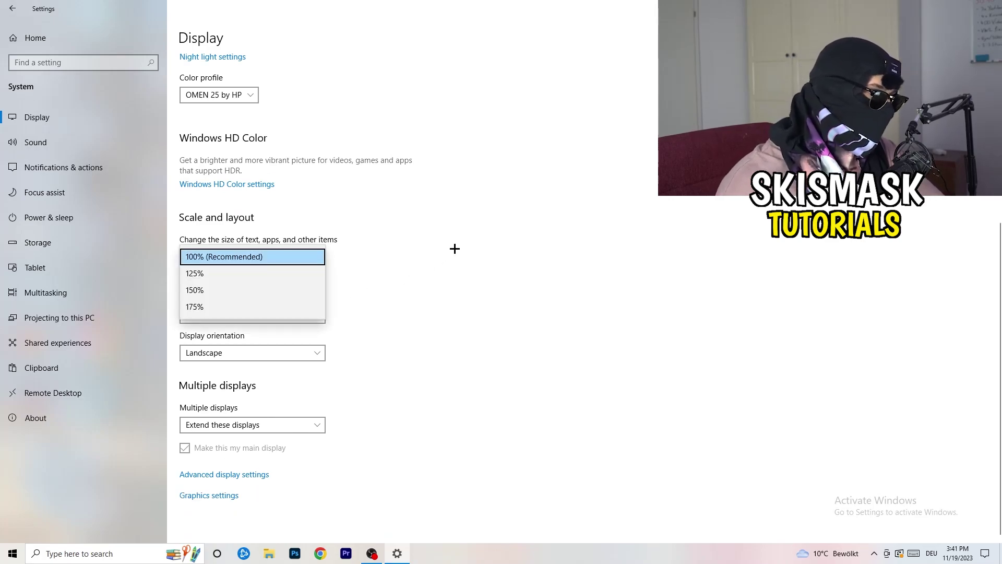
pyautogui.press('Escape')
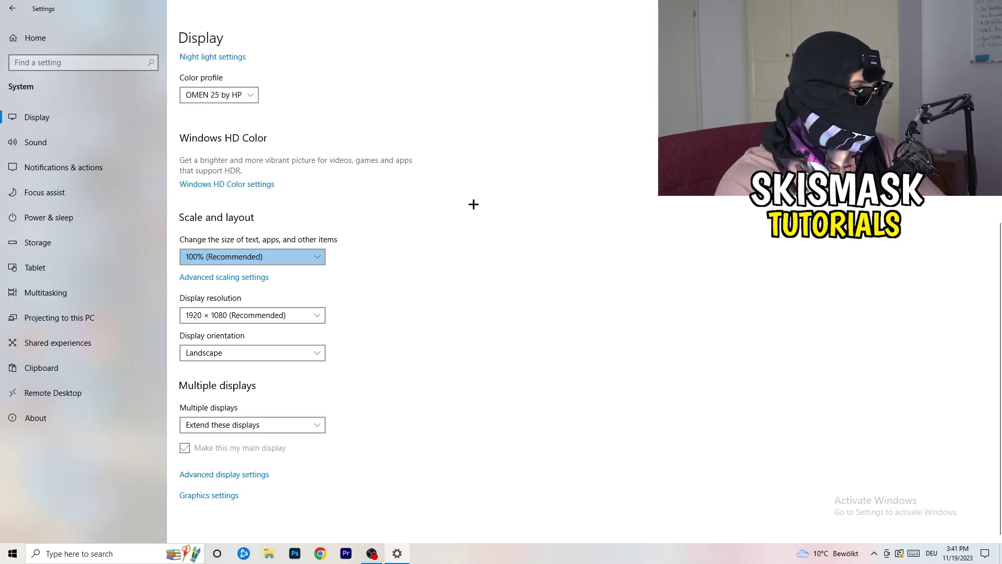
# - Look over the display resolutions without changing them, then go to Storage
pyautogui.click(320, 315)
pyautogui.click(362, 296)
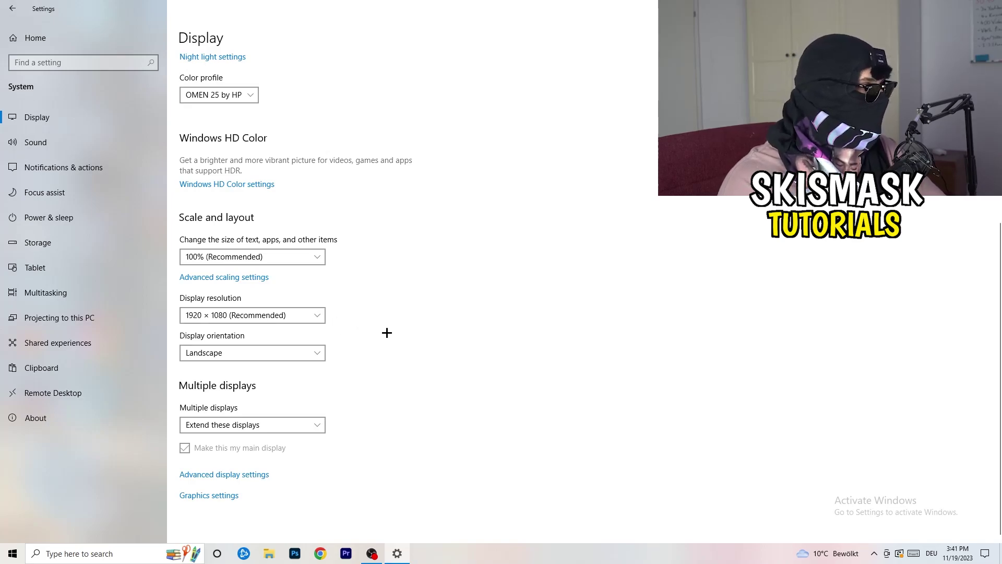
pyautogui.click(73, 233)
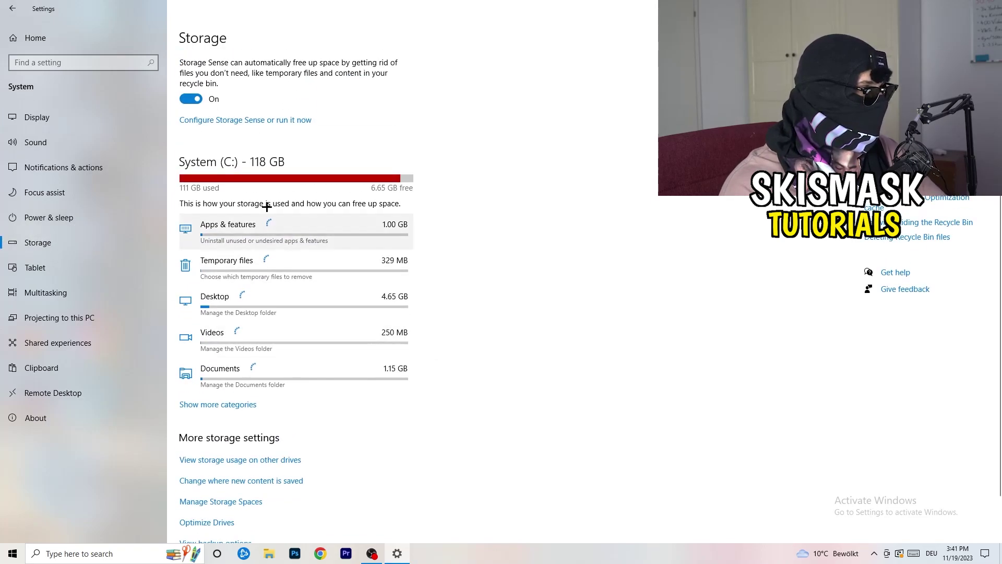
# - Untick Storage Sense's temporary-file deletion, keeping weekly runs and 14-day recycle bin cleanup, then return to Storage
pyautogui.click(218, 121)
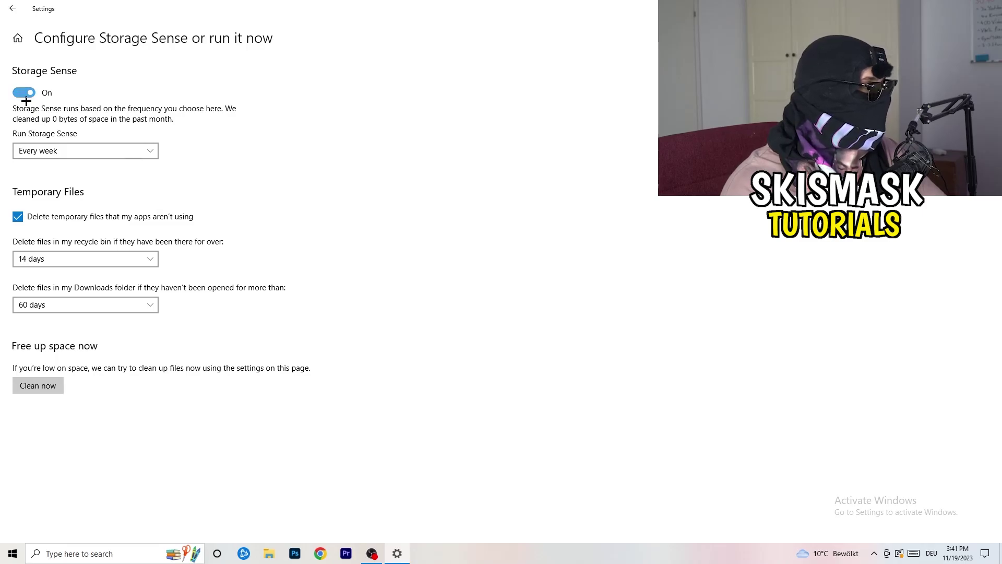
pyautogui.click(47, 151)
pyautogui.click(221, 133)
pyautogui.click(165, 218)
pyautogui.click(62, 255)
pyautogui.click(298, 333)
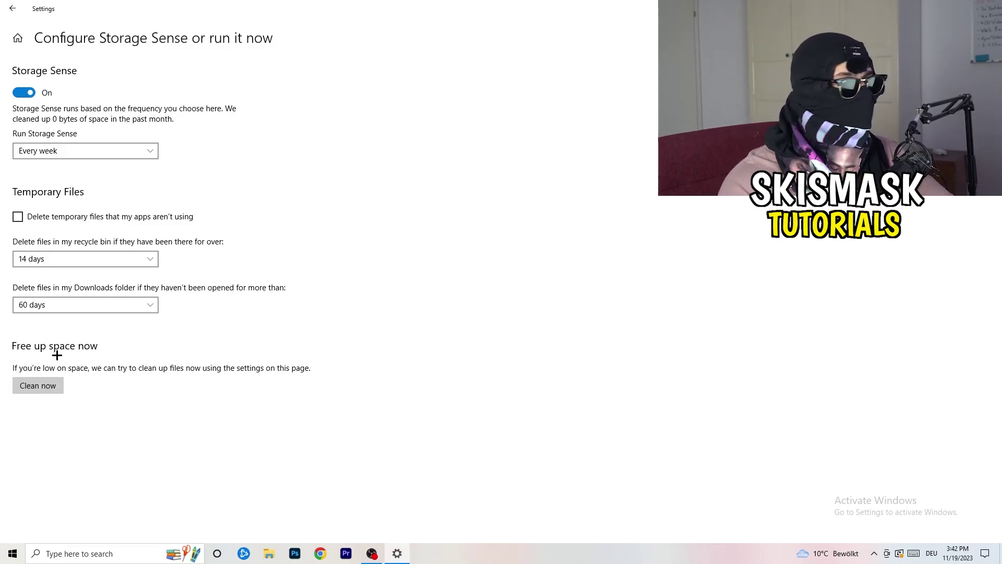
pyautogui.click(3, 12)
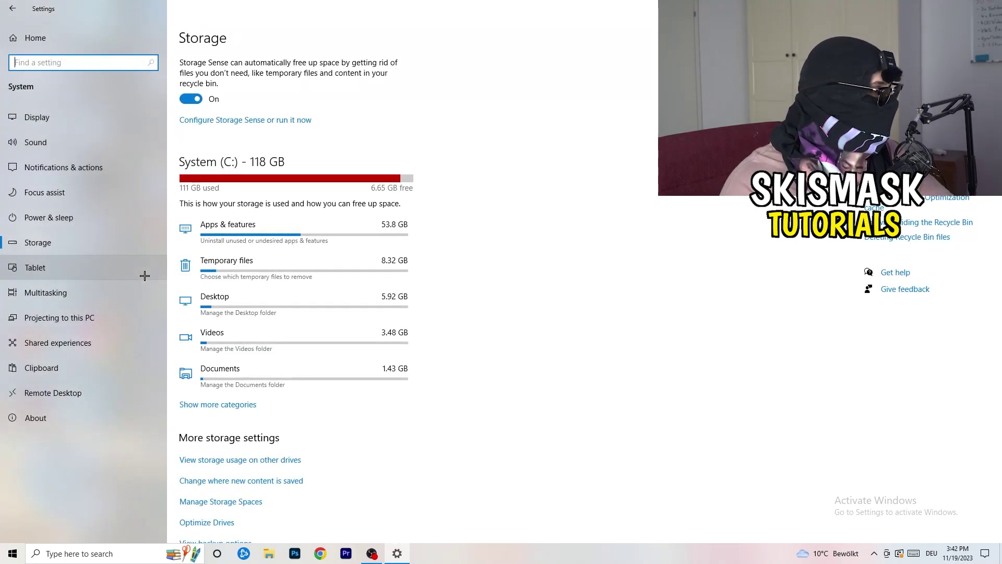
# - Review all power plans under Additional power settings, keeping Balanced, then close Power Options and Settings
pyautogui.click(116, 226)
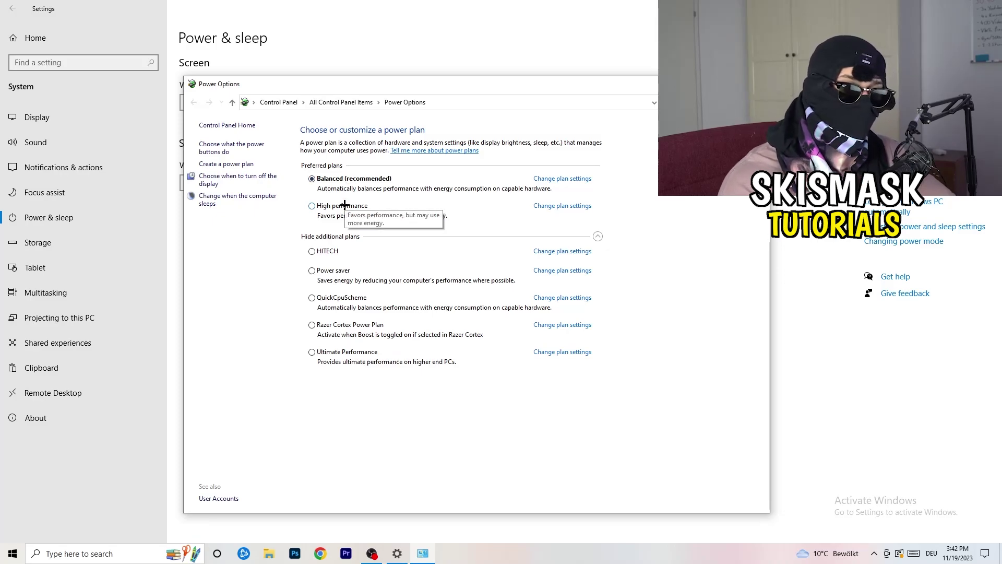
pyautogui.click(348, 238)
pyautogui.click(599, 237)
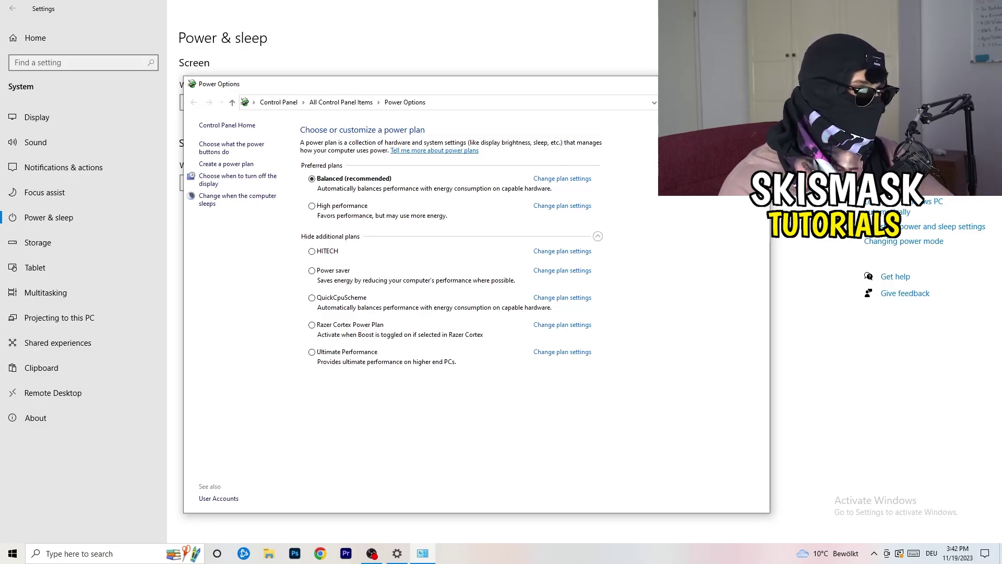
pyautogui.hotkey('alt', 'F4')
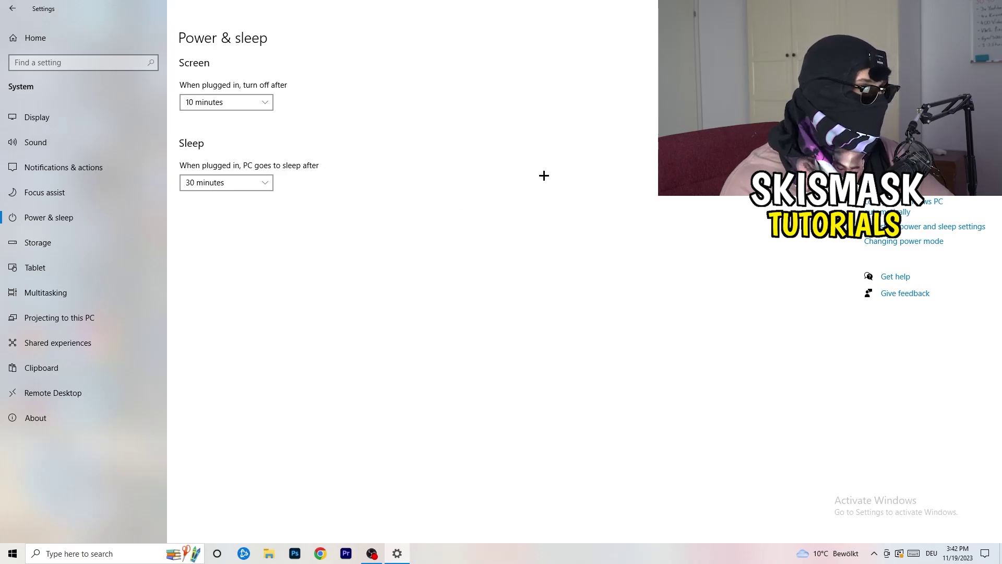
pyautogui.hotkey('alt', 'F4')
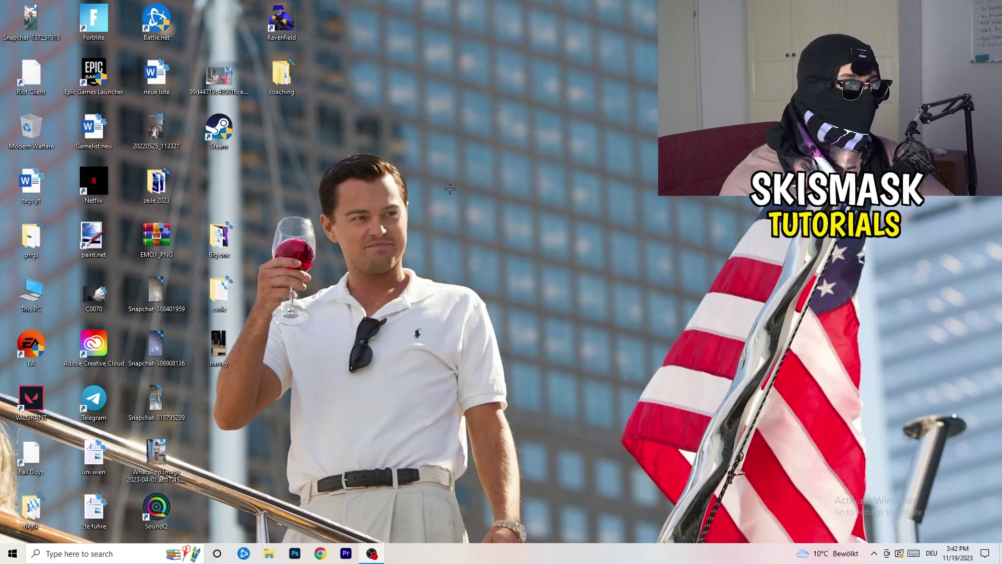
# - Move the Steam shortcut to the desktop centre and bring up its Properties dialog
pyautogui.moveTo(222, 133); pyautogui.dragTo(535, 187)
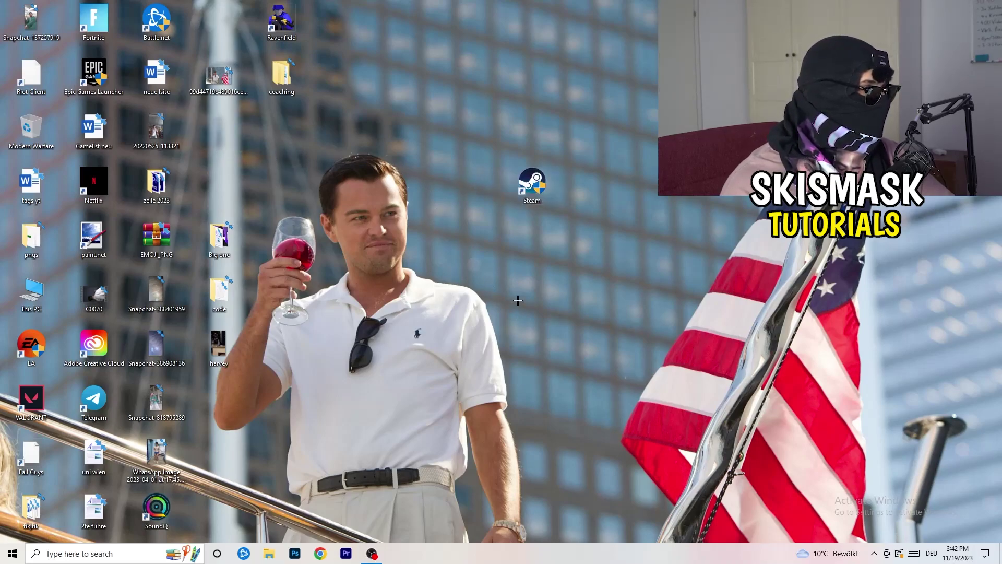
pyautogui.rightClick(524, 188)
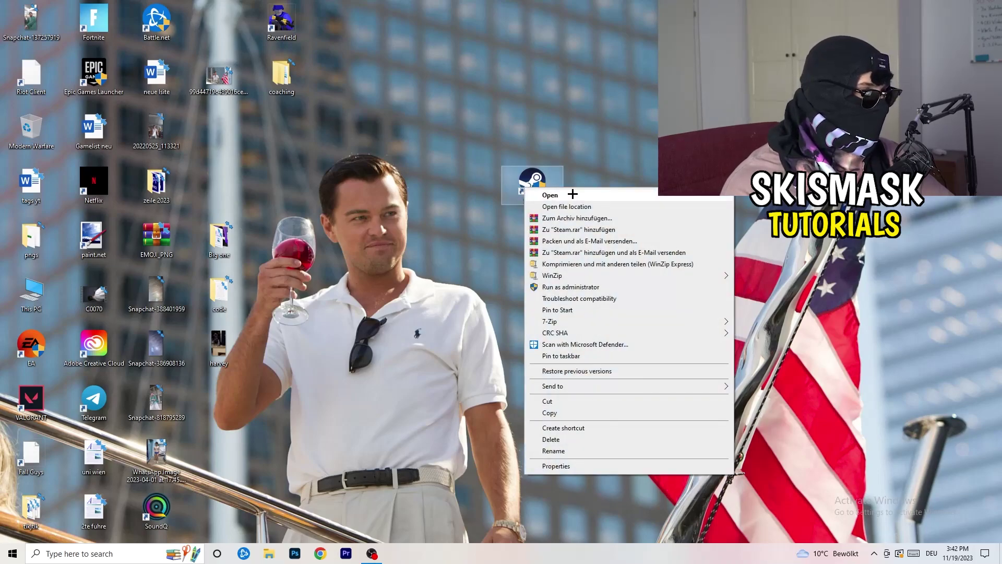
pyautogui.click(573, 466)
pyautogui.moveTo(587, 190); pyautogui.dragTo(485, 147)
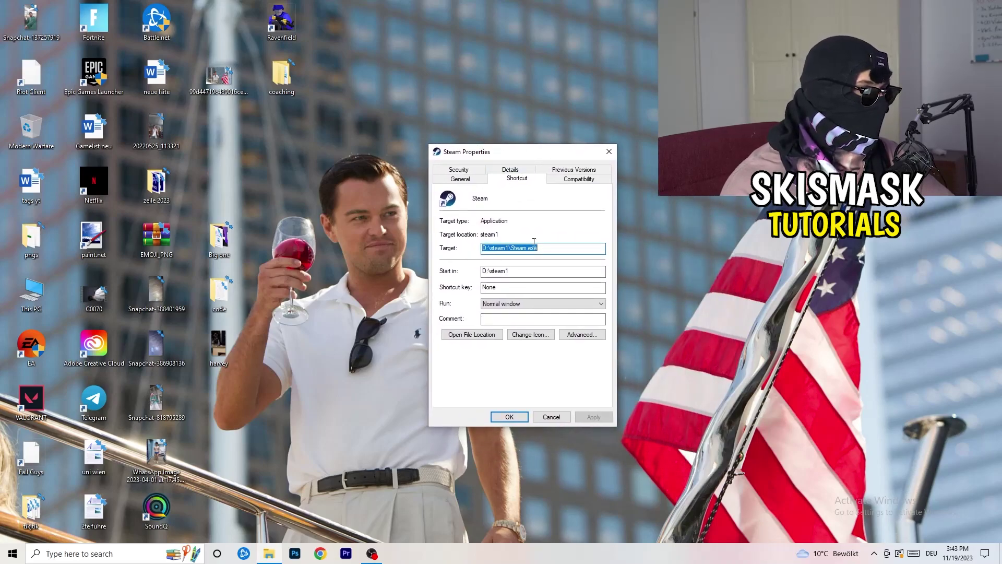
# - Enable compatibility mode for Windows 8 on the Steam shortcut and save with Apply and OK
pyautogui.click(591, 180)
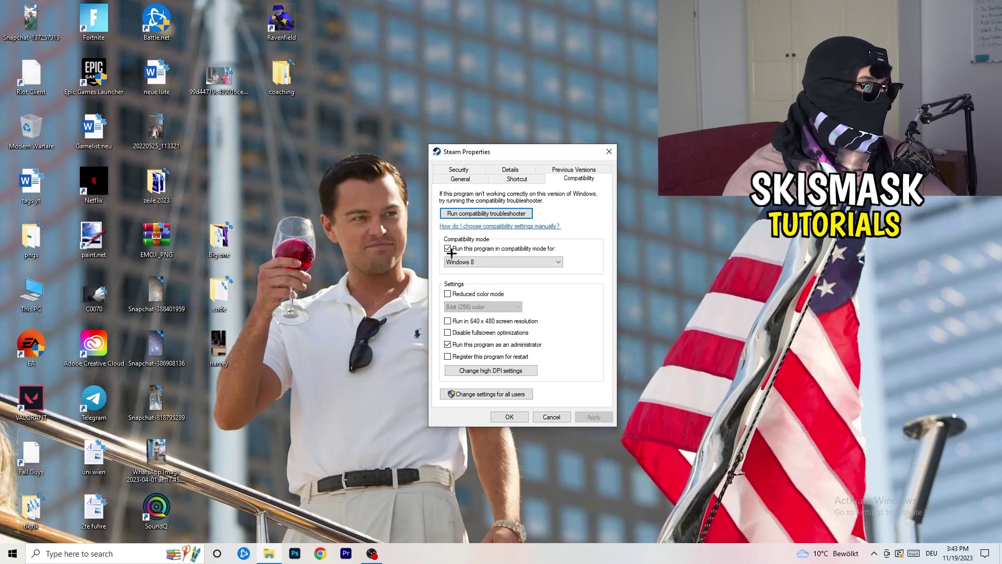
pyautogui.click(530, 248)
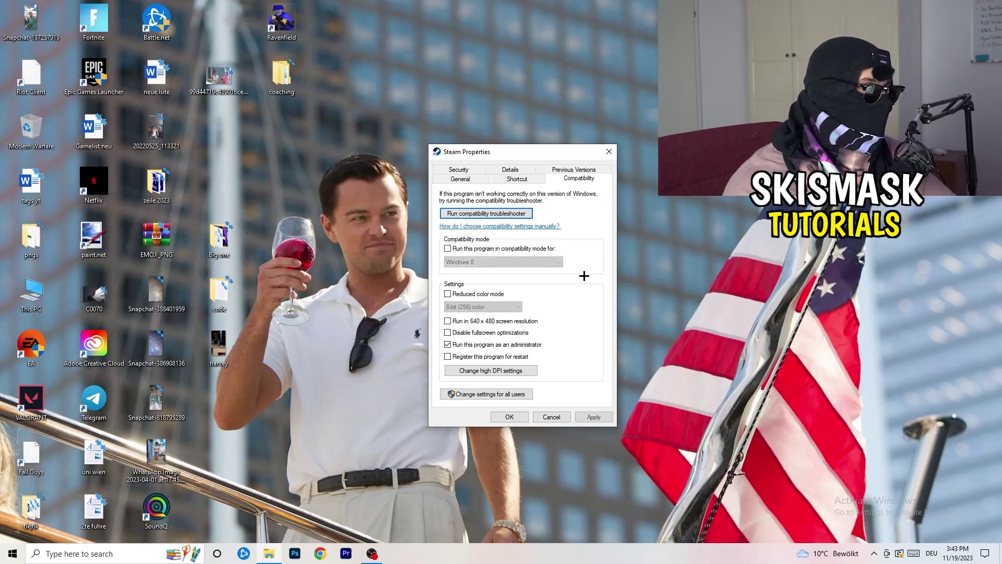
pyautogui.click(450, 249)
pyautogui.click(494, 262)
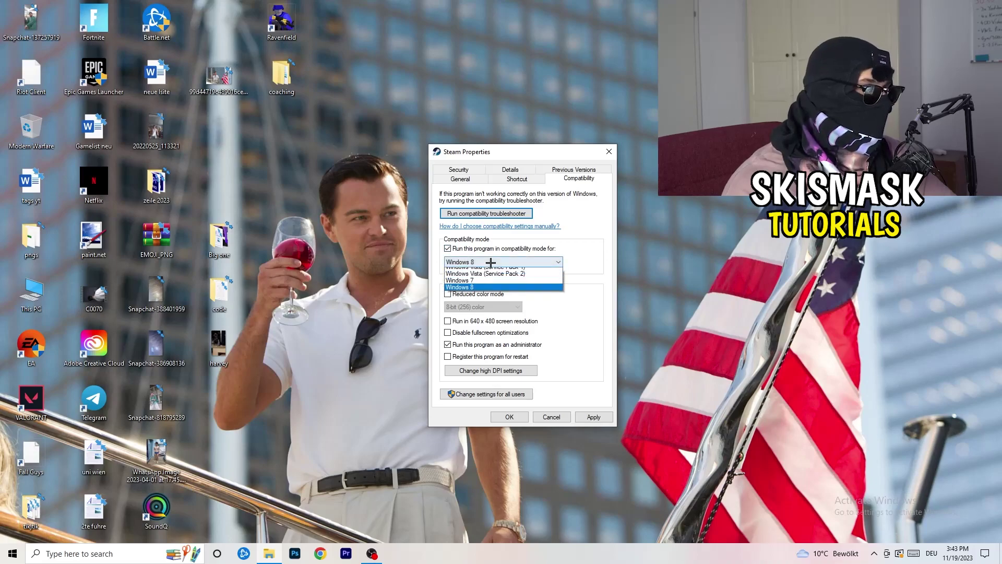
pyautogui.click(593, 277)
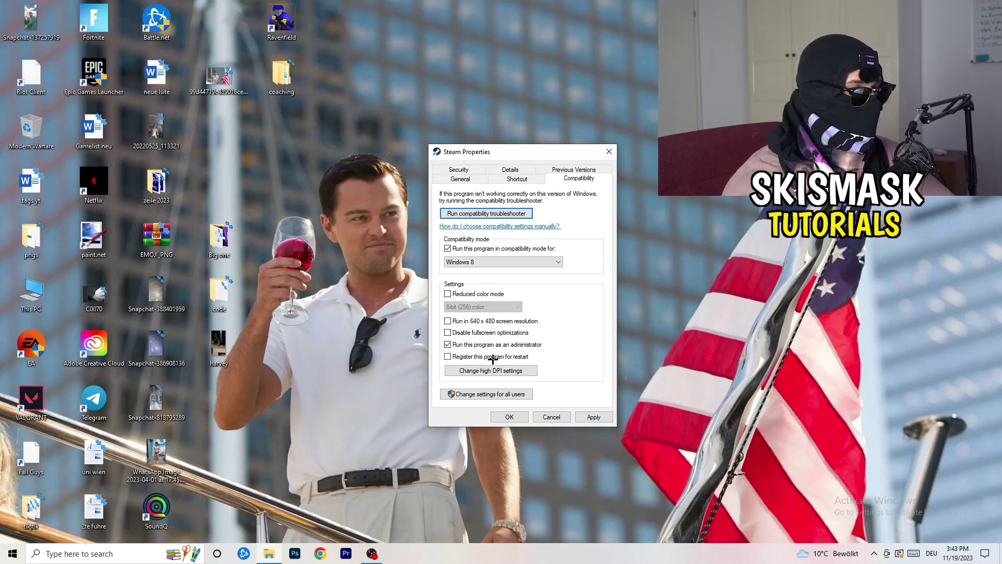
pyautogui.click(594, 416)
pyautogui.click(509, 416)
# - Reposition the Steam shortcut across the desktop
pyautogui.moveTo(526, 178); pyautogui.dragTo(486, 197)
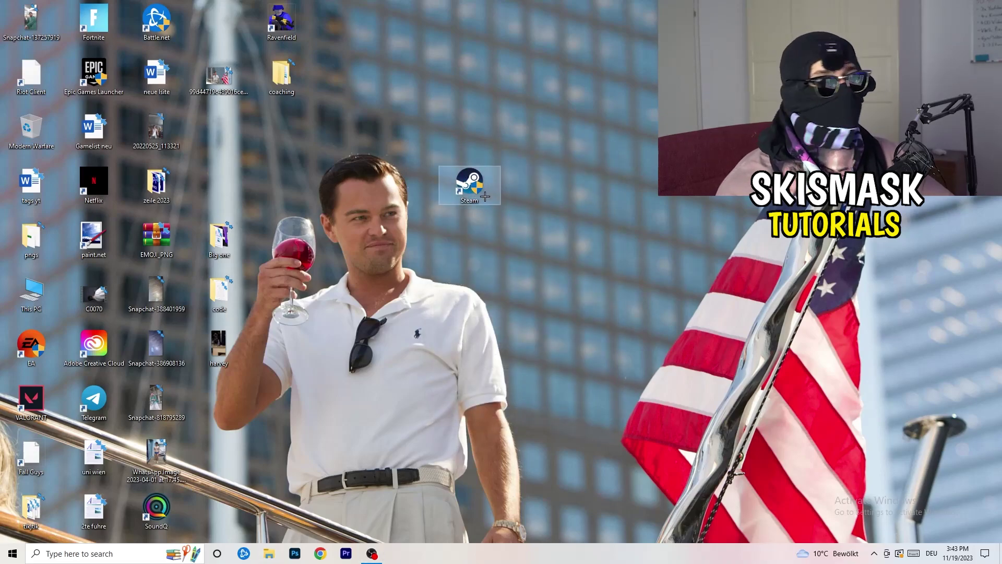
pyautogui.moveTo(486, 196); pyautogui.dragTo(611, 197)
pyautogui.moveTo(524, 144); pyautogui.dragTo(598, 276)
# - Return the Steam shortcut beside 20220525_113321 in the icon grid and bring up the Start menu
pyautogui.click(606, 314)
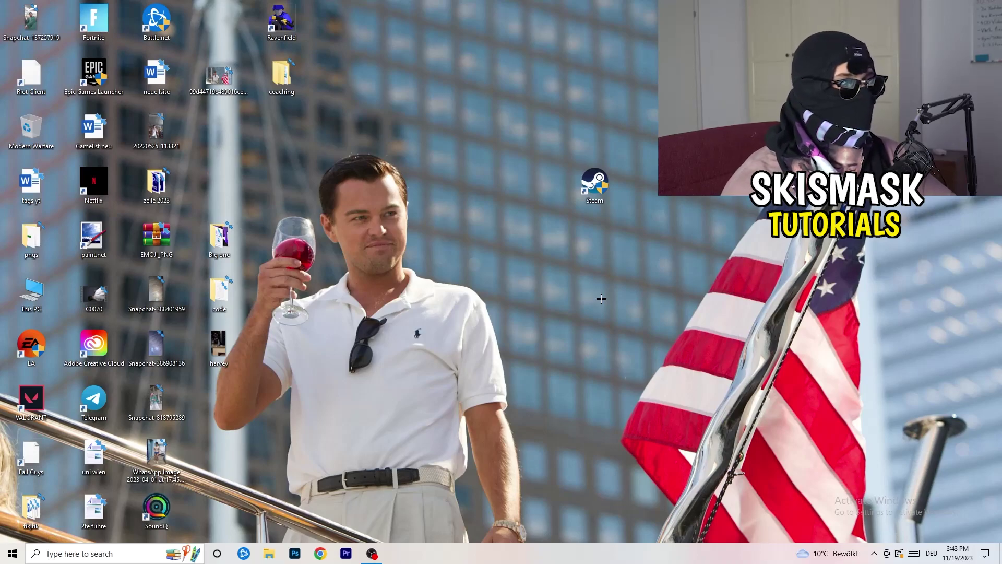
pyautogui.moveTo(592, 189)
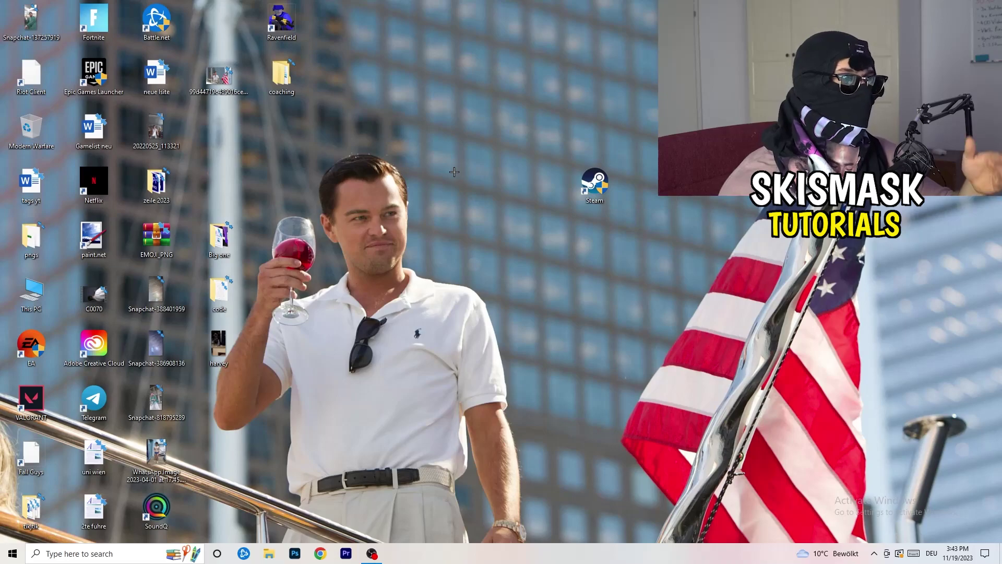
pyautogui.rightClick(595, 183)
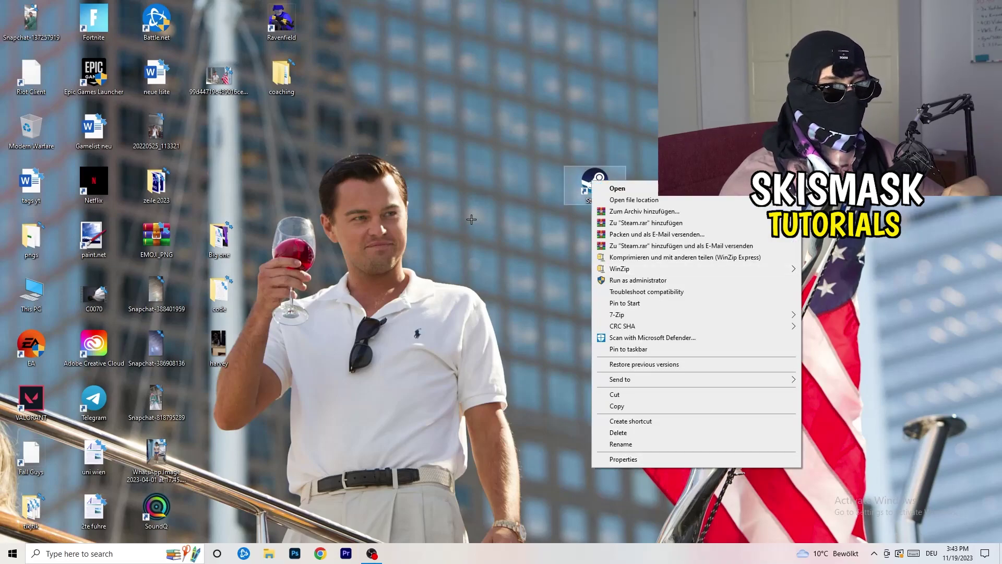
pyautogui.click(526, 294)
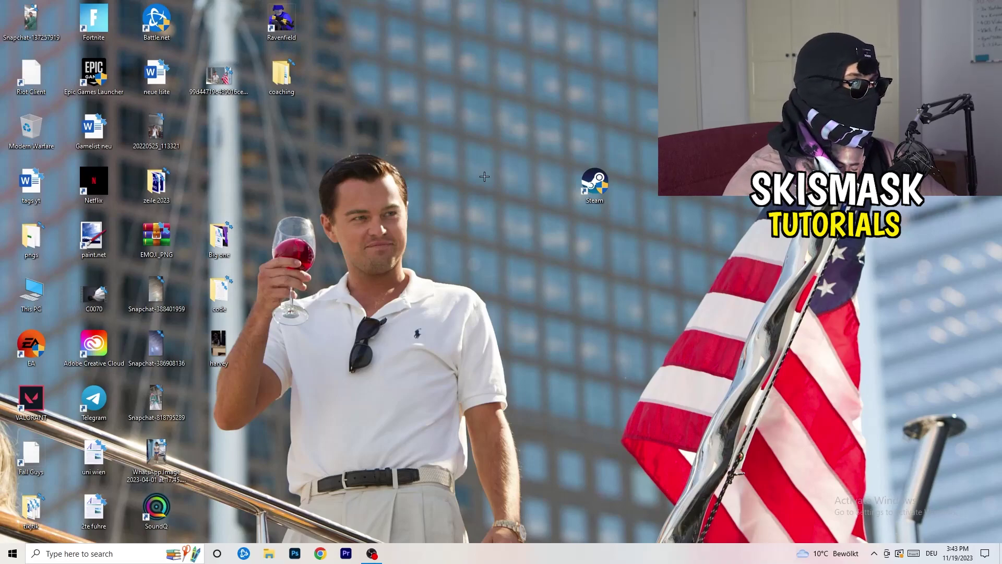
pyautogui.moveTo(594, 184); pyautogui.dragTo(222, 130)
pyautogui.click(409, 120)
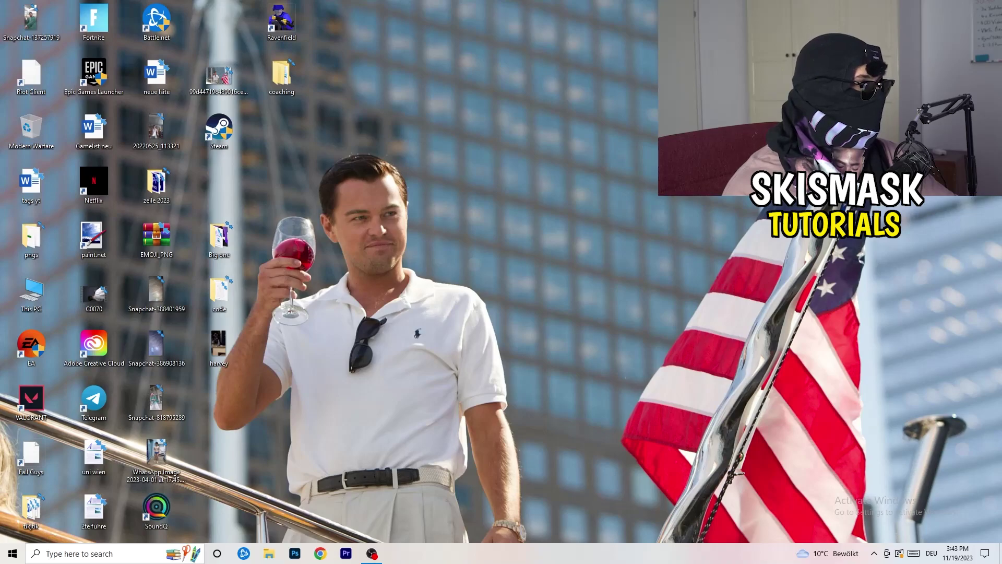
pyautogui.click(13, 553)
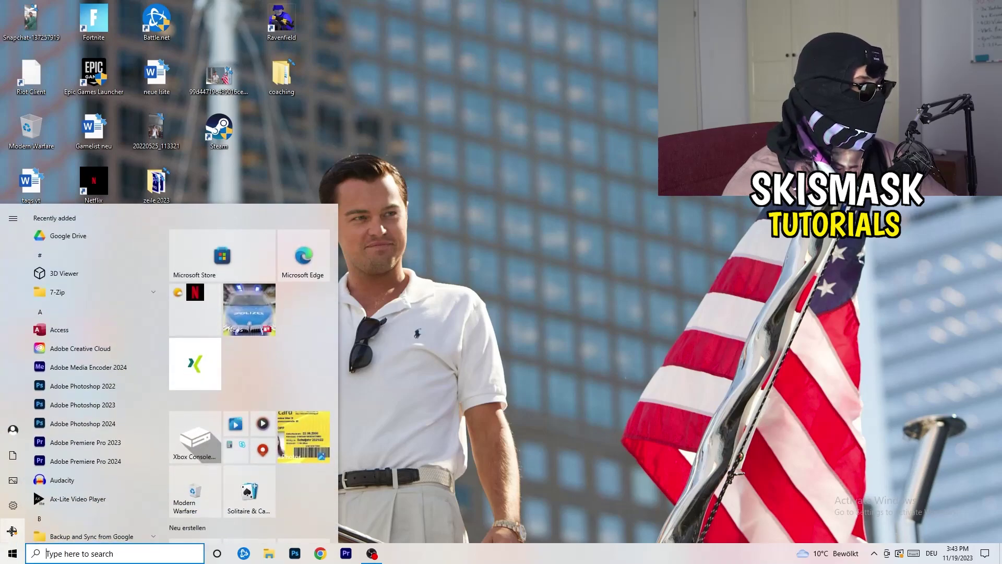
# - Confirm Background recording is Off under Gaming > Captures, then view Game Mode, which is on
pyautogui.click(13, 509)
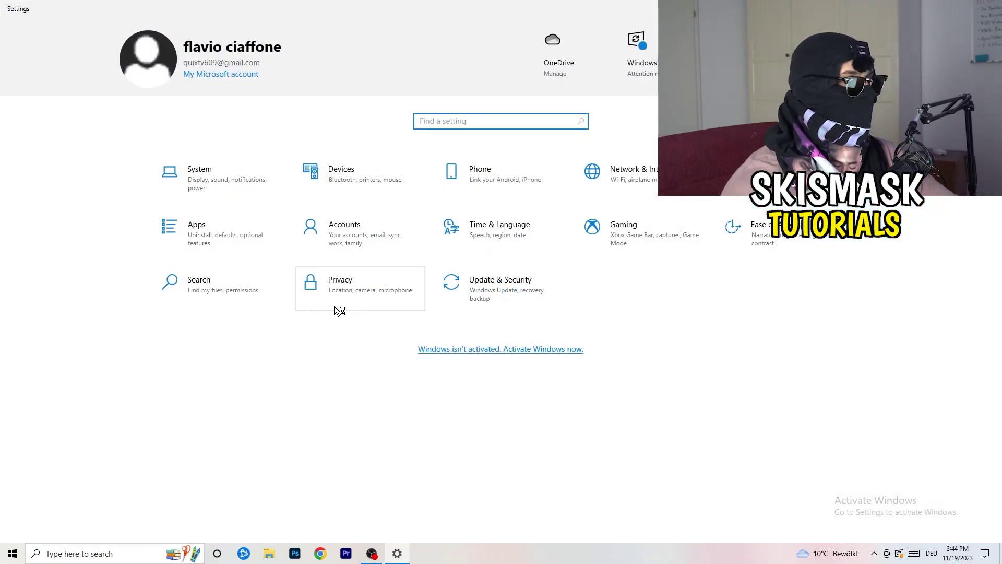
pyautogui.click(610, 228)
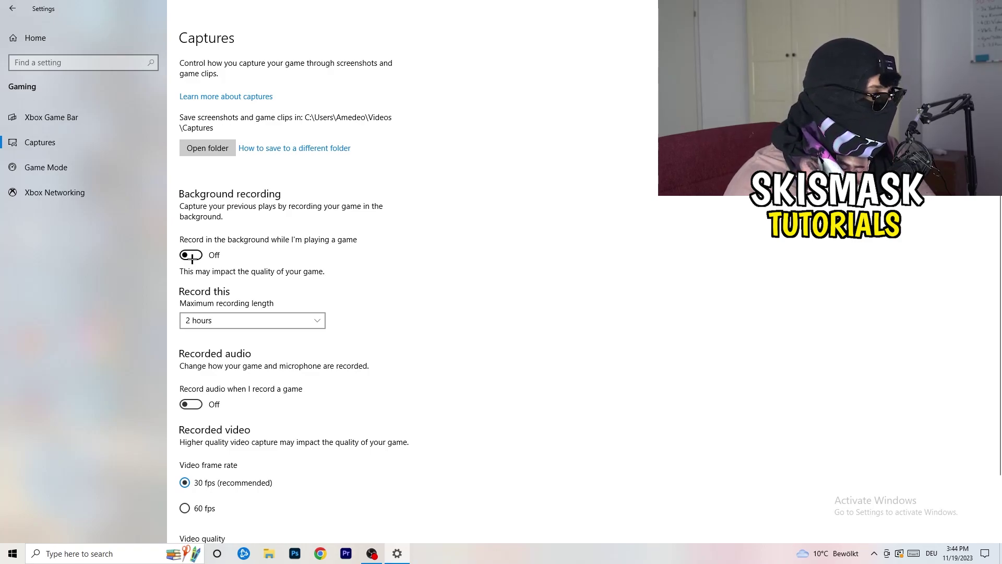
pyautogui.scroll(-2, 239, 311)
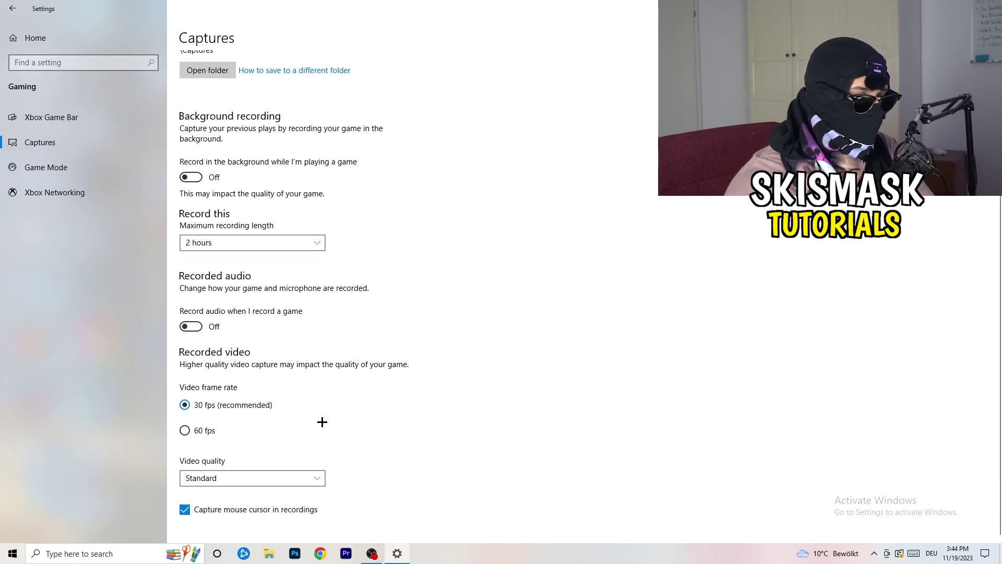
pyautogui.scroll(2, 322, 422)
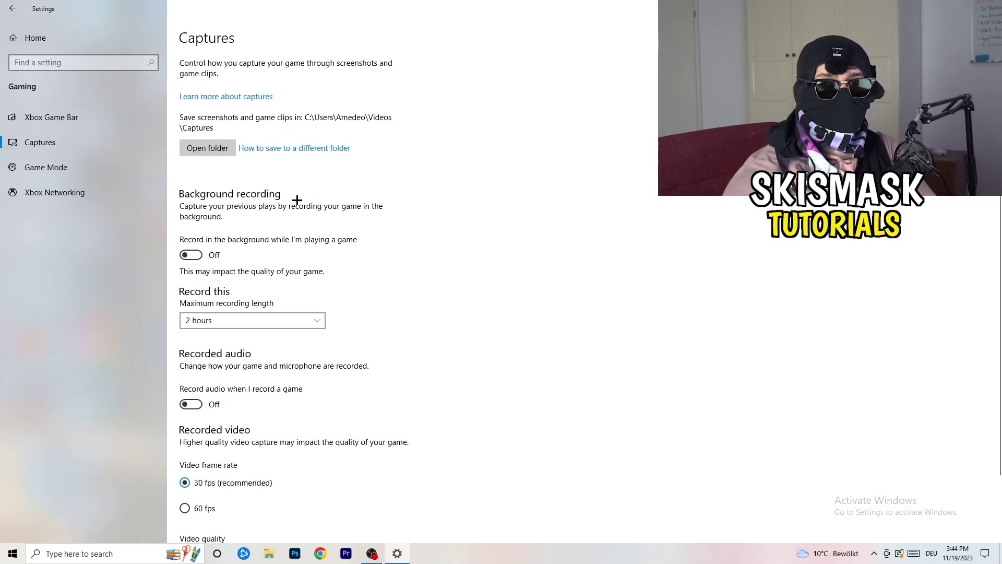
pyautogui.click(46, 167)
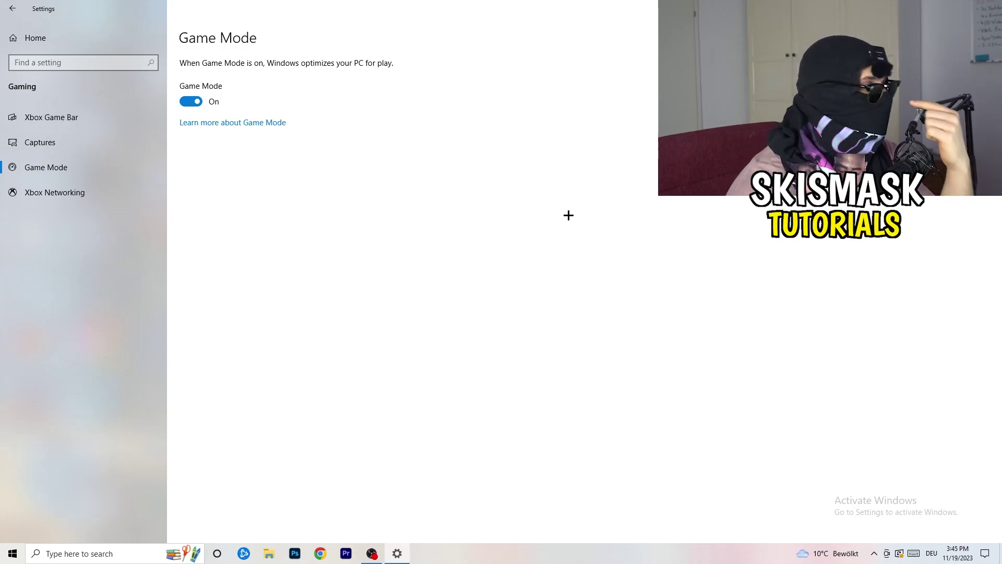
# - Go from Settings home to the Update & Security section's Windows Update page
pyautogui.click(10, 6)
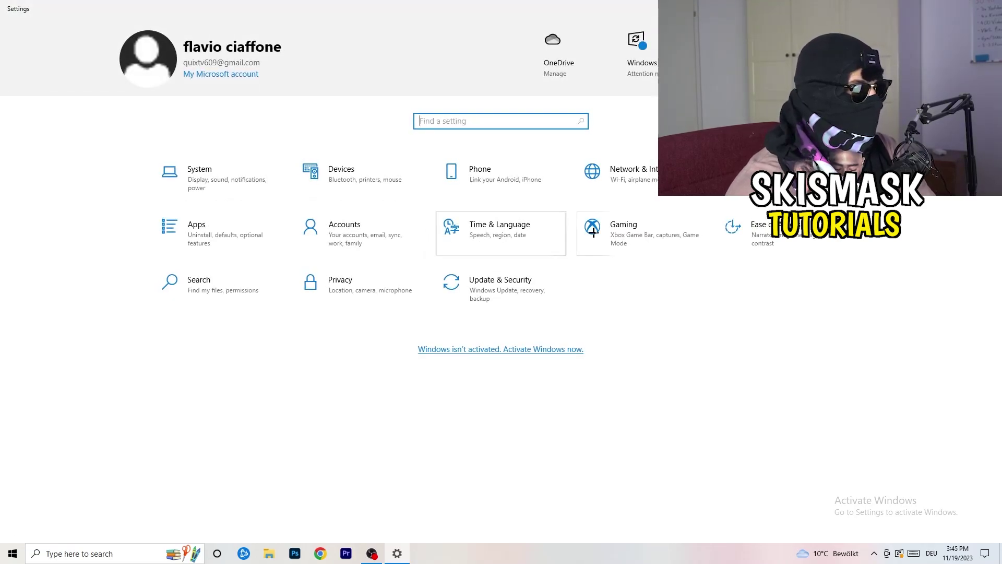
pyautogui.click(490, 287)
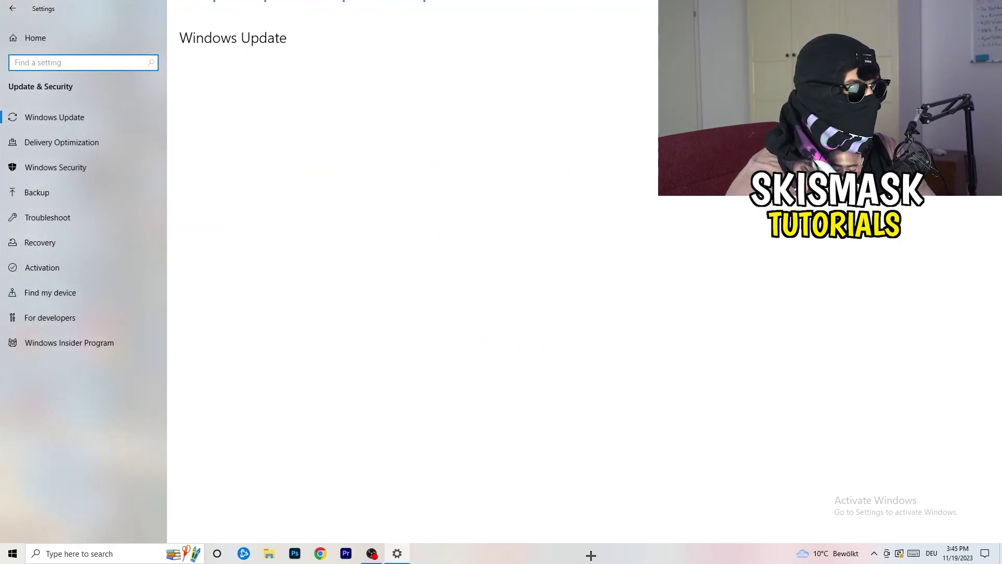